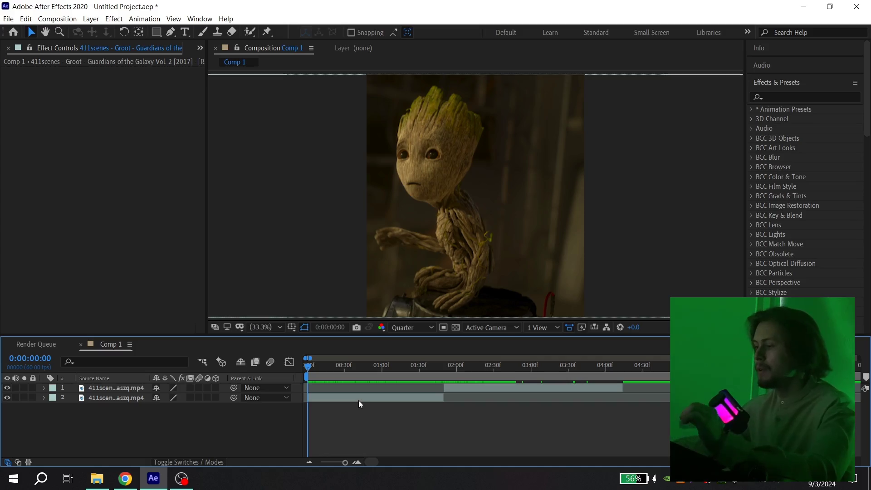
# Step: Scrub the second Groot clip's Position X to shift it right
pyautogui.click(359, 403)
pyautogui.press('p')
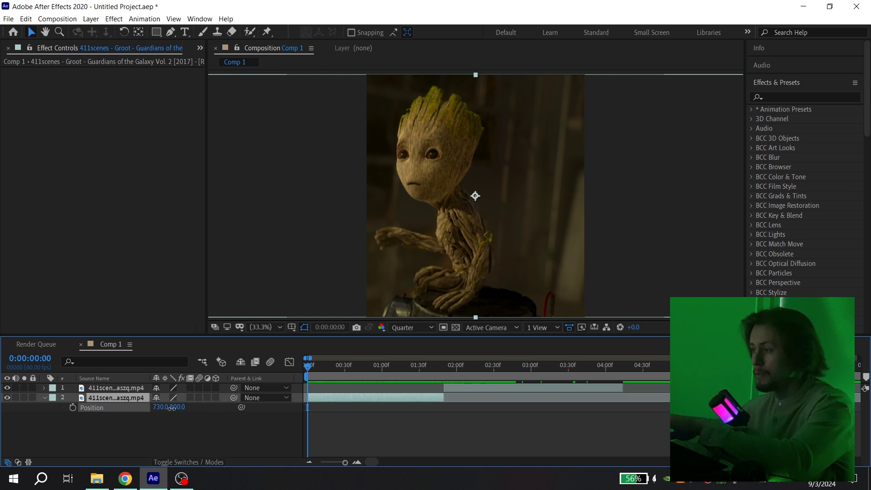
pyautogui.moveTo(172, 408); pyautogui.dragTo(253, 408)
pyautogui.press('p')
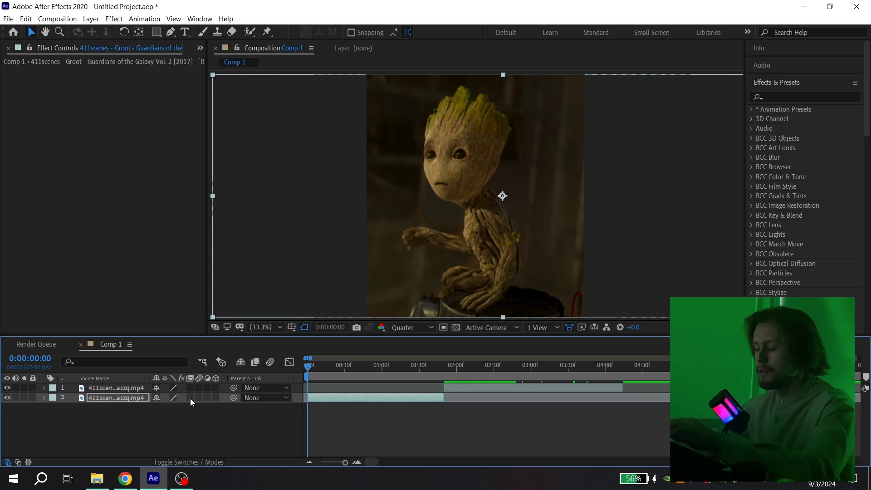
# Step: Enable frame blending and motion blur on the clips and for the composition
pyautogui.click(190, 399)
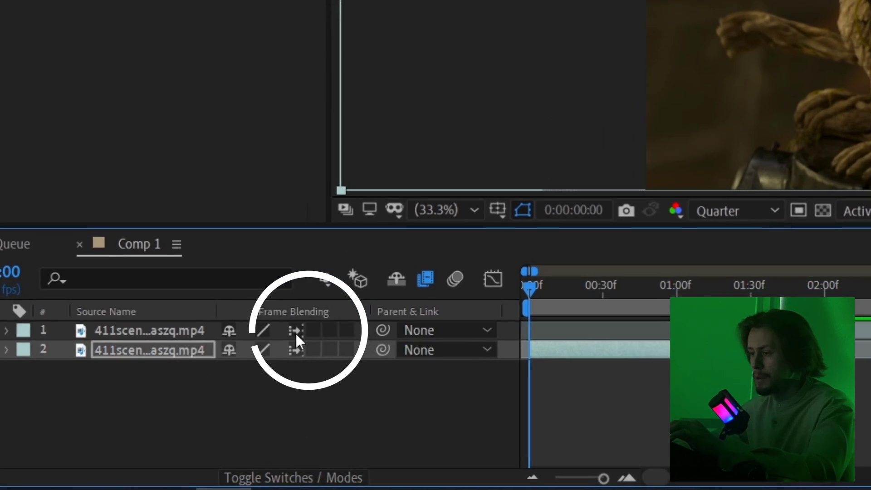
pyautogui.click(190, 388)
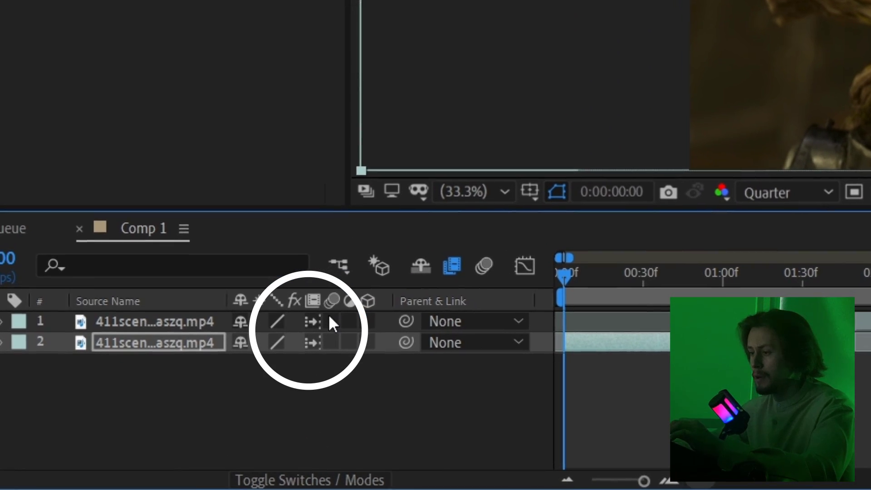
pyautogui.click(331, 322)
pyautogui.click(332, 342)
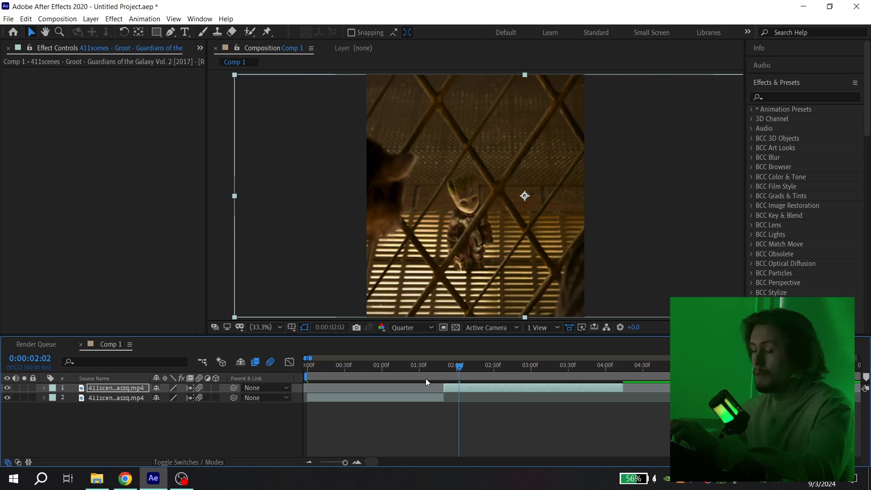
# Step: Precompose each Groot clip into its own comp, moving all attributes
pyautogui.rightClick(458, 387)
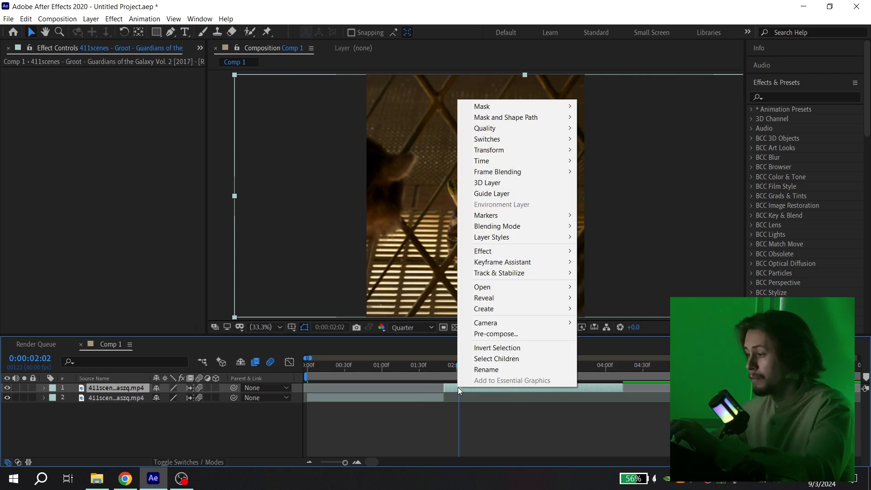
pyautogui.click(486, 335)
pyautogui.click(599, 246)
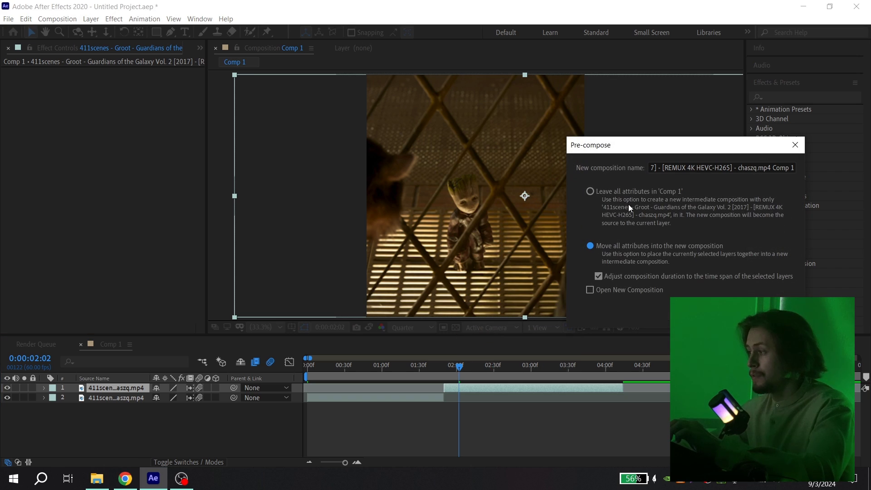
pyautogui.moveTo(635, 151); pyautogui.dragTo(437, 156)
pyautogui.click(516, 318)
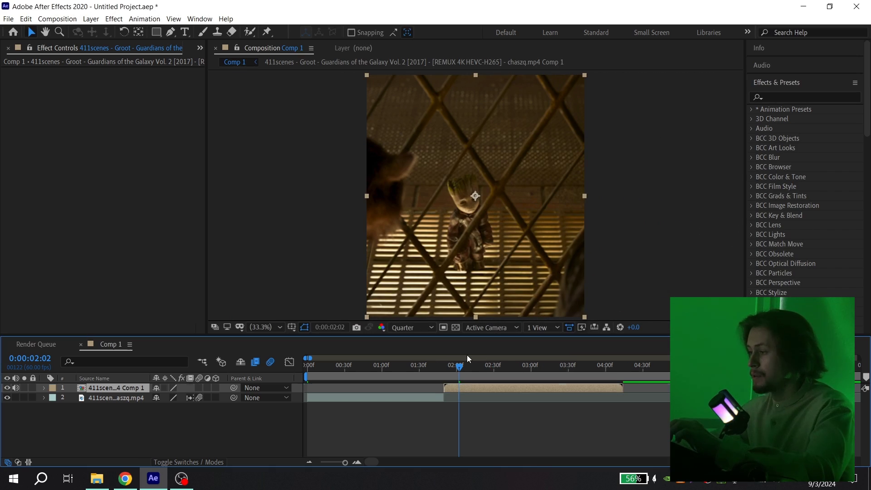
pyautogui.doubleClick(427, 397)
pyautogui.click(262, 53)
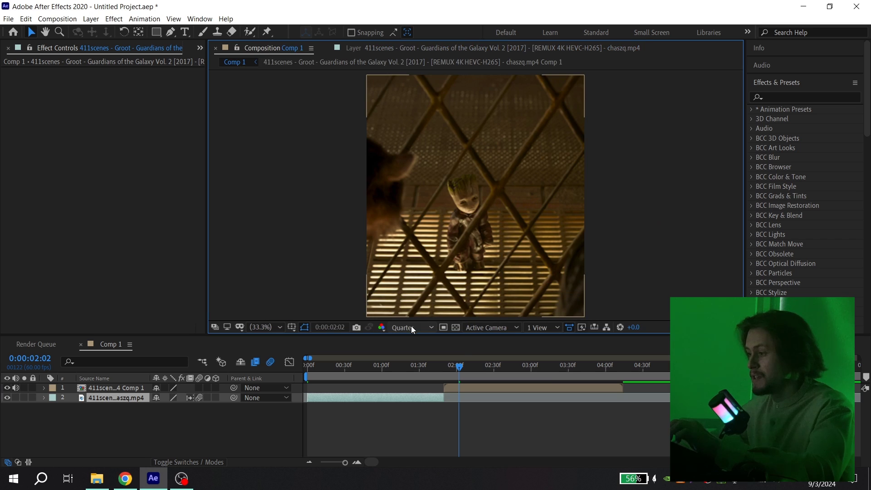
pyautogui.rightClick(422, 395)
pyautogui.click(459, 343)
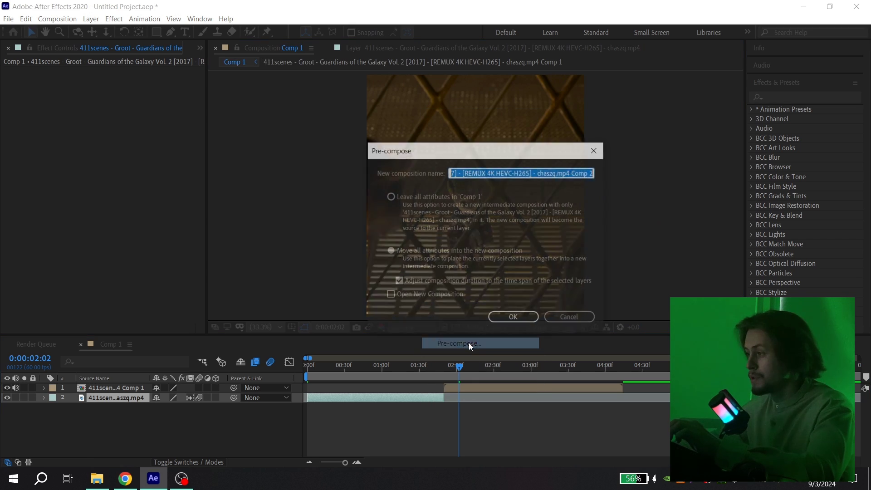
pyautogui.click(511, 316)
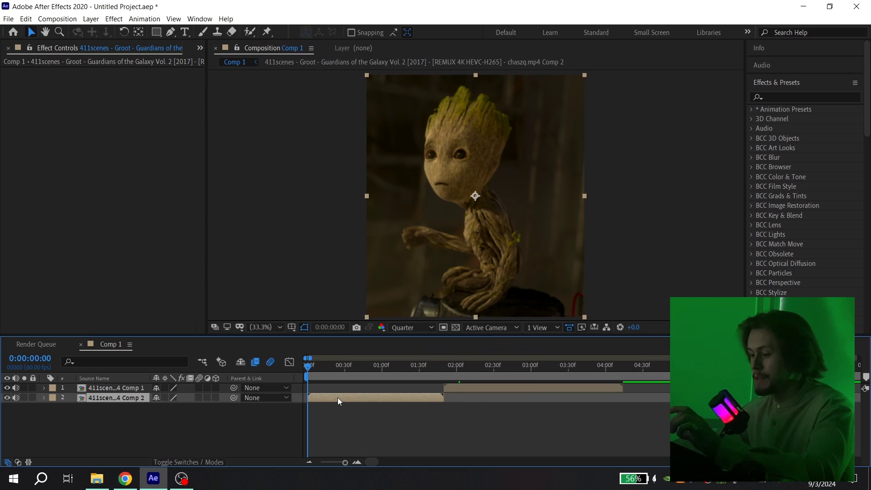
# Step: Set the opening clip's Scale to 35% (after trying 40%)
pyautogui.press('s')
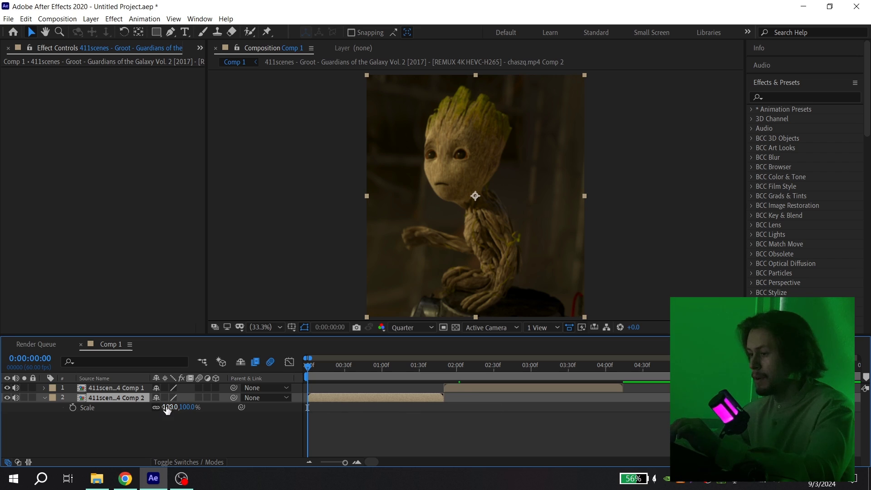
pyautogui.click(170, 407)
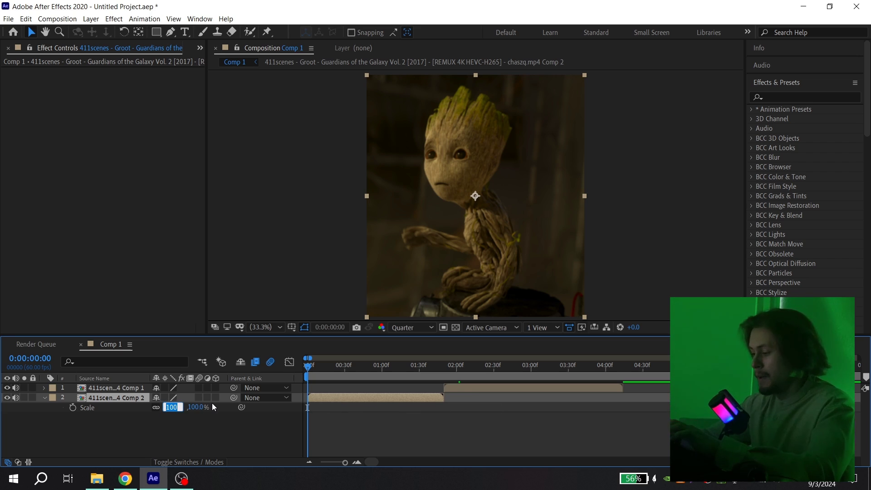
pyautogui.write('40')
pyautogui.press('Return')
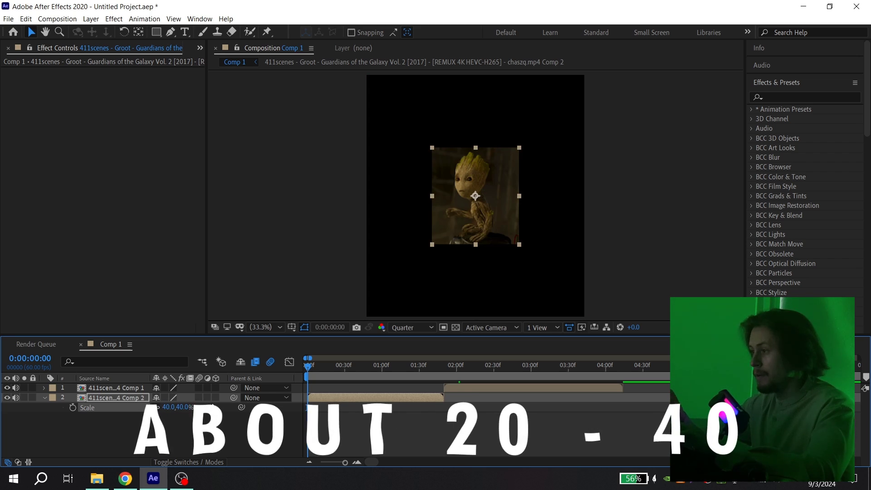
pyautogui.click(168, 407)
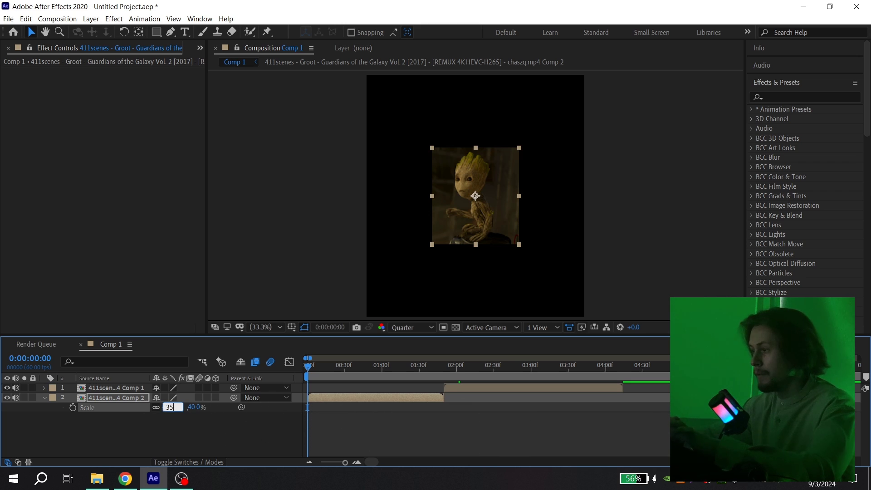
pyautogui.write('35')
pyautogui.press('Return')
# Step: Check the top precomposed clip's scale at its start, then return to frame 0
pyautogui.click(459, 366)
pyautogui.click(466, 386)
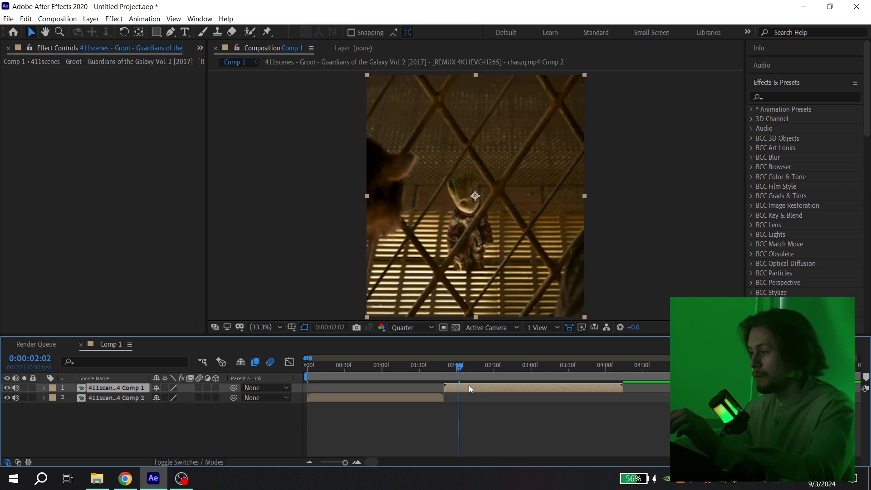
pyautogui.press('s')
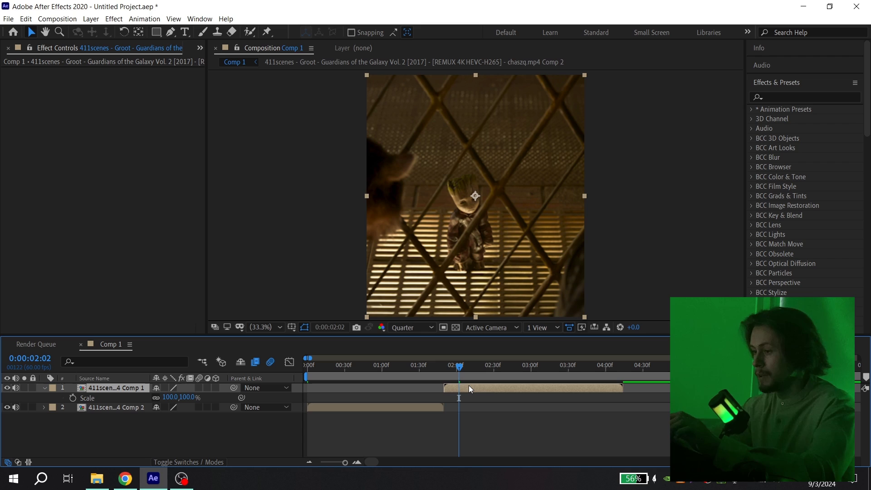
pyautogui.click(379, 410)
pyautogui.press('Home')
pyautogui.press('q')
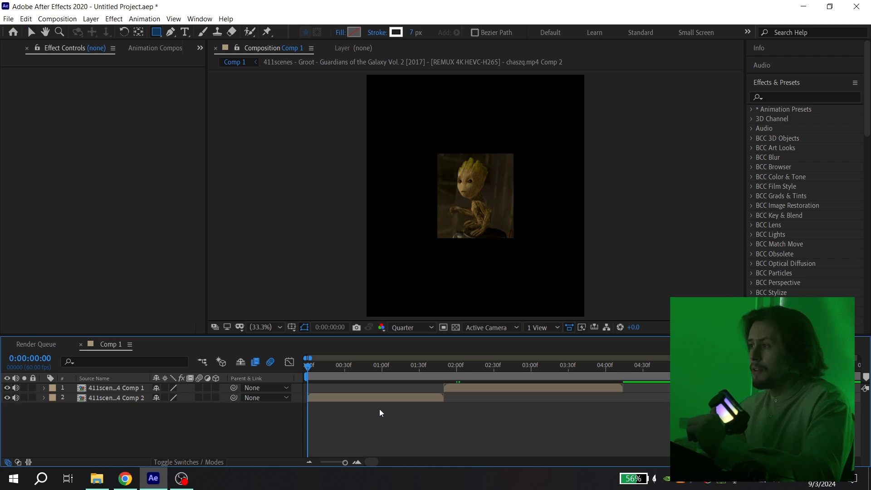
# Step: Set shape fill to solid white and draw a rectangle over the clip
pyautogui.click(340, 33)
pyautogui.click(393, 209)
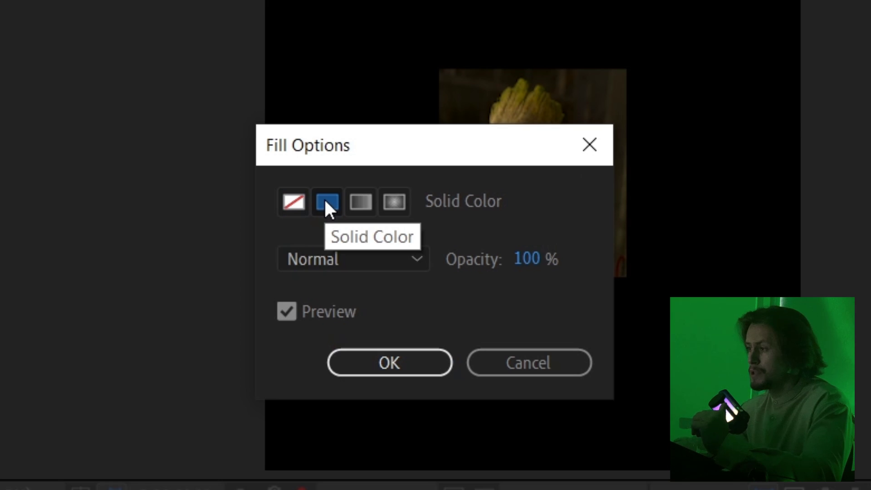
pyautogui.click(420, 274)
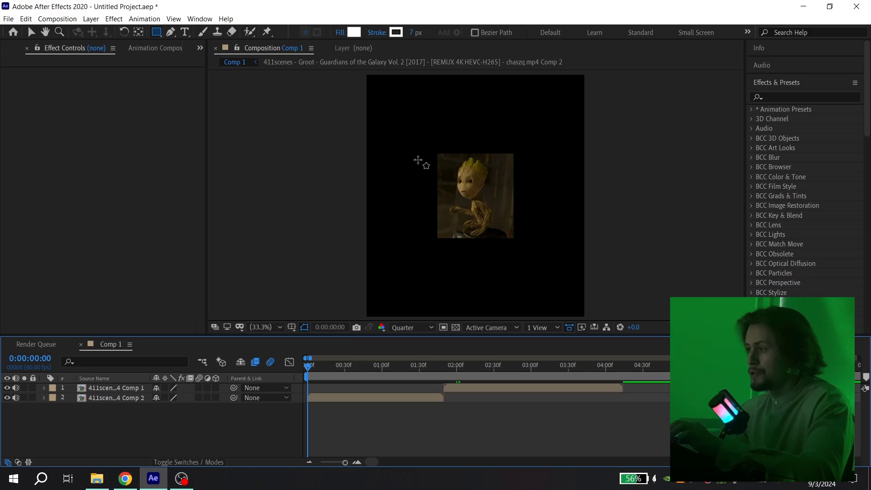
pyautogui.moveTo(420, 142); pyautogui.dragTo(519, 248)
# Step: Centre the white rectangle in the comp and place its layer beneath both Groot clips
pyautogui.click(31, 32)
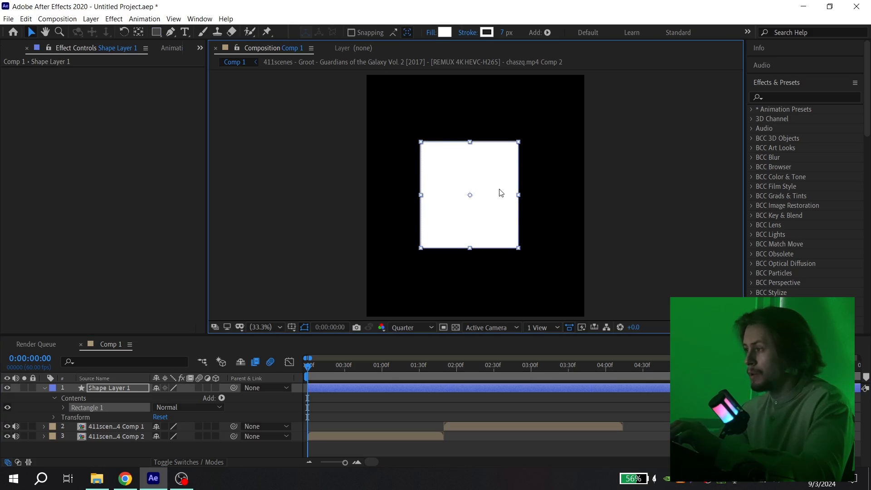
pyautogui.moveTo(499, 190); pyautogui.dragTo(501, 189)
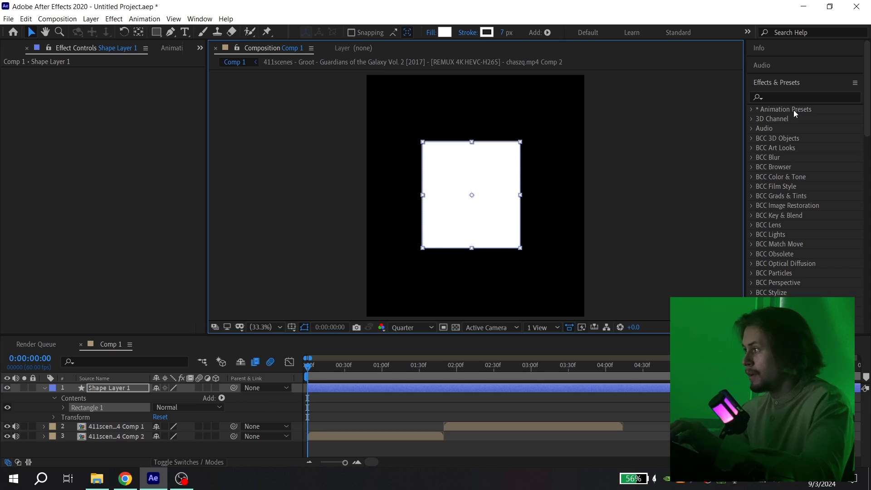
pyautogui.click(779, 83)
pyautogui.click(771, 117)
pyautogui.click(777, 145)
pyautogui.click(835, 145)
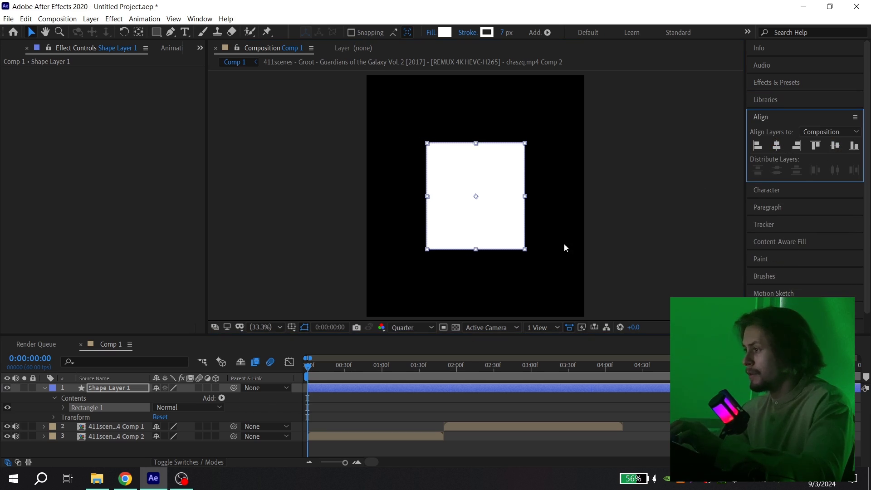
pyautogui.moveTo(137, 391); pyautogui.dragTo(250, 410)
# Step: Trim the white frame's out point to end with the first clip
pyautogui.press('=')
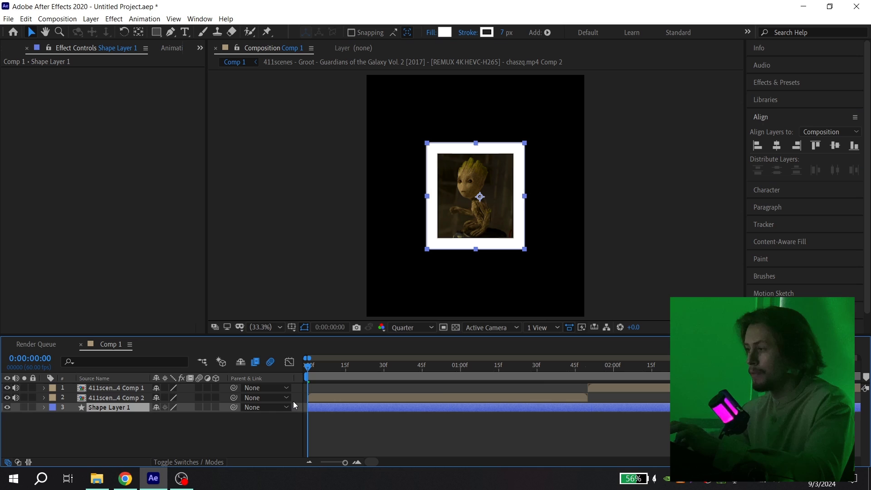
pyautogui.press('-')
pyautogui.click(369, 423)
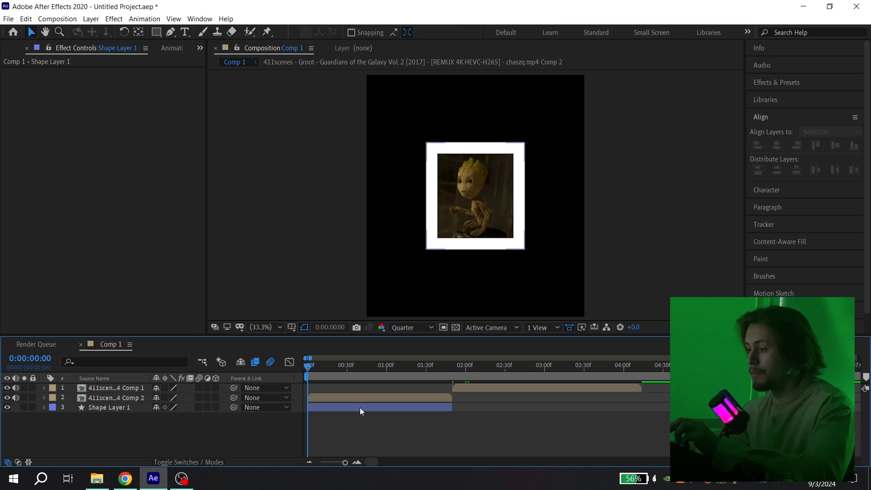
# Step: Move the frame and opening clip together down-left and rotate them −10°
pyautogui.click(360, 408)
pyautogui.keyDown('shift'); pyautogui.click(353, 399); pyautogui.keyUp('shift')
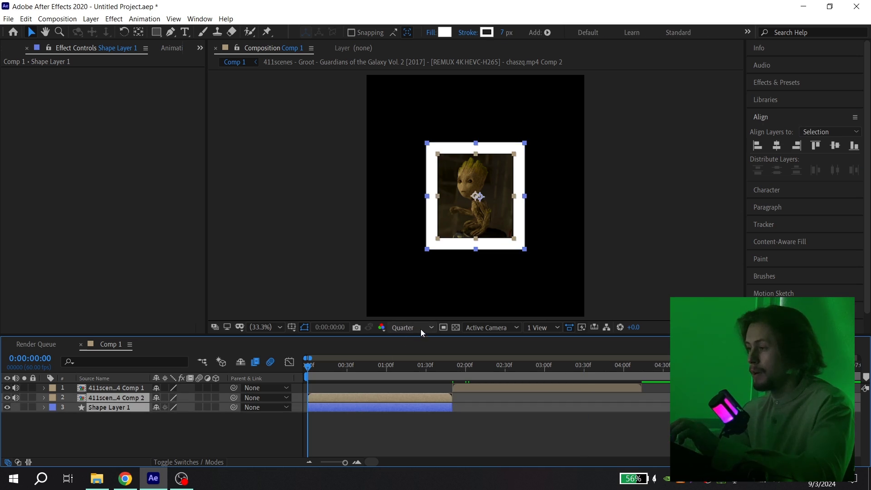
pyautogui.moveTo(498, 218); pyautogui.dragTo(457, 271)
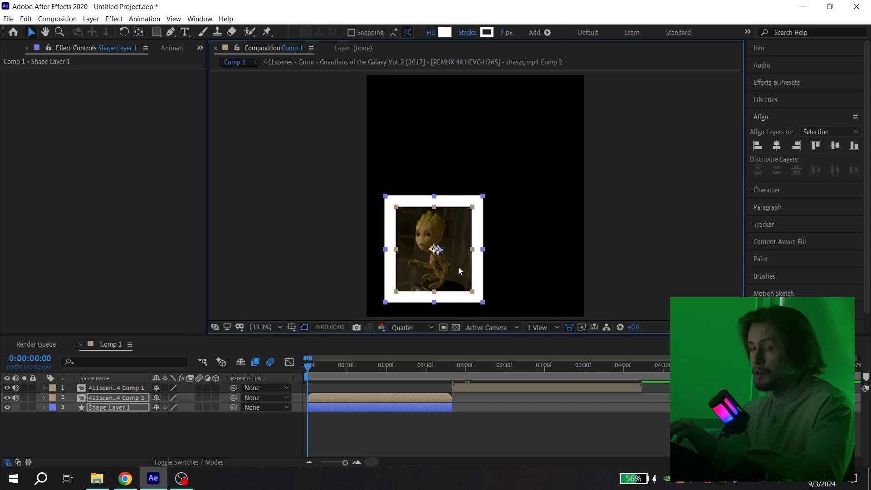
pyautogui.press('r')
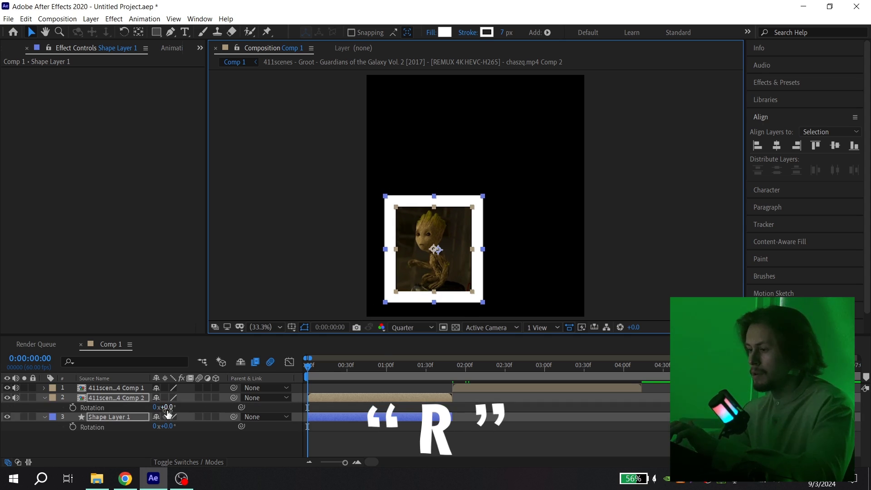
pyautogui.moveTo(167, 414); pyautogui.dragTo(162, 410)
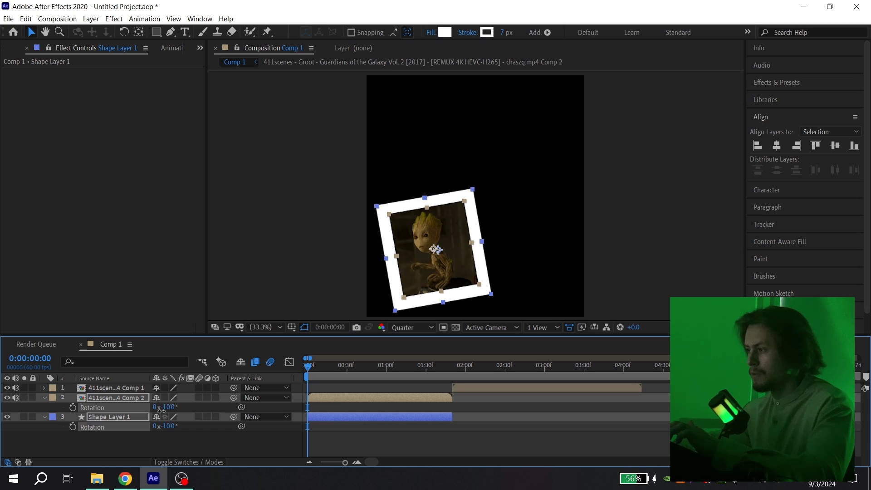
# Step: Duplicate the white frame and place the copy just under the top clip
pyautogui.moveTo(460, 366)
pyautogui.mouseDown()
pyautogui.moveTo(484, 366)
pyautogui.moveTo(459, 369)
pyautogui.mouseUp()
pyautogui.click(481, 387)
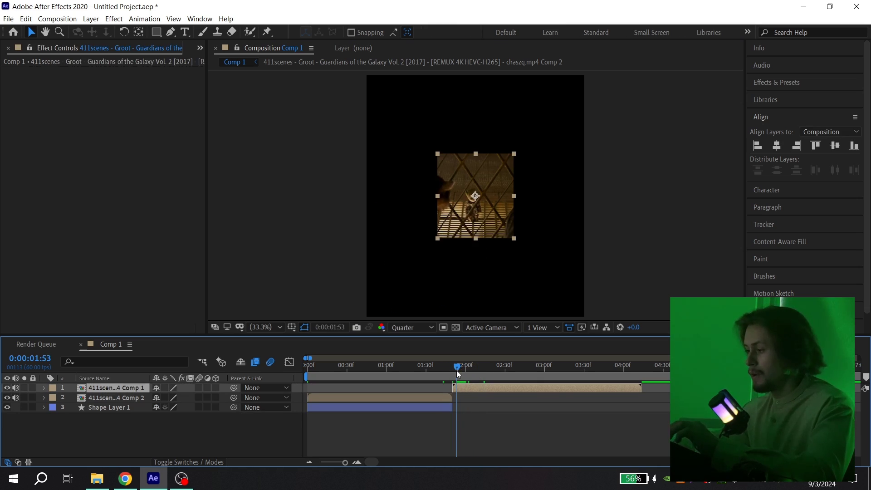
pyautogui.click(445, 407)
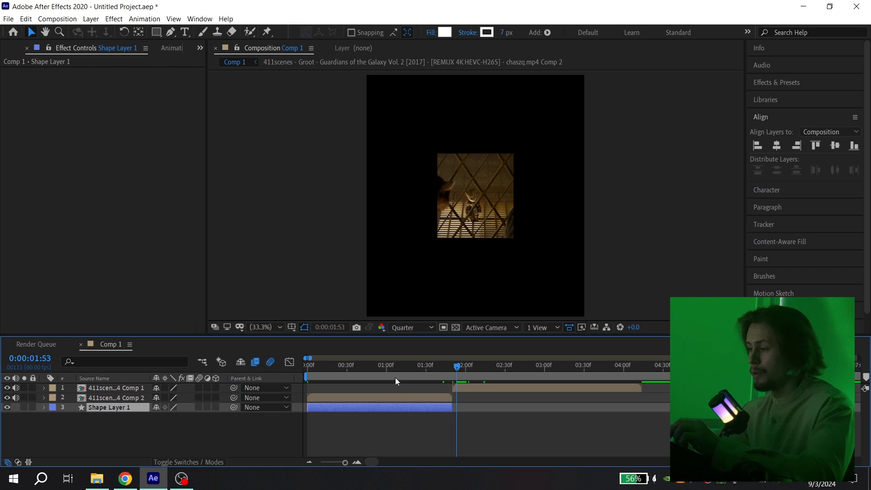
pyautogui.moveTo(390, 369); pyautogui.dragTo(466, 367)
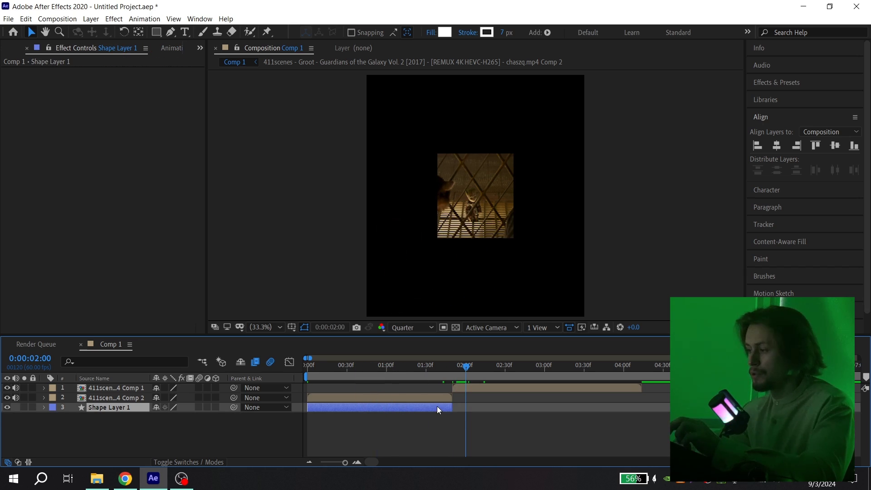
pyautogui.hotkey('ctrl', 'd')
pyautogui.moveTo(183, 406); pyautogui.dragTo(130, 394)
# Step: Start the frame copy with the second clip, centre it, and reset its rotation to 0°
pyautogui.moveTo(398, 399); pyautogui.dragTo(543, 397)
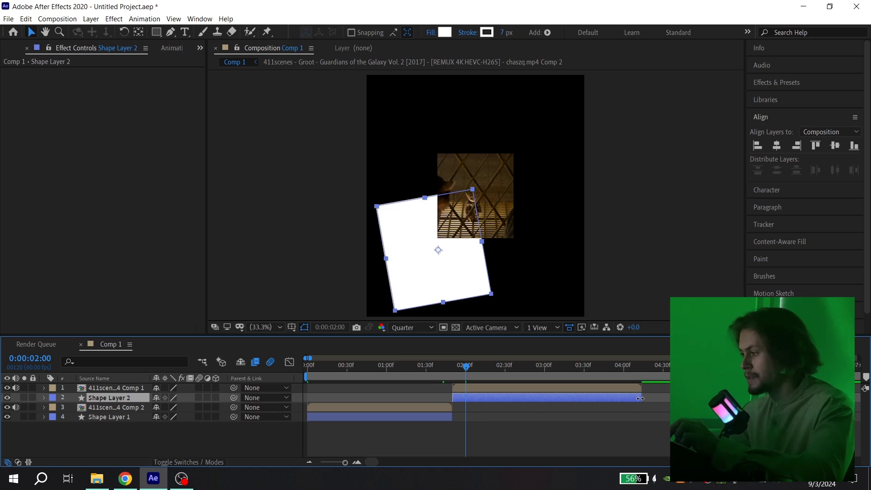
pyautogui.click(523, 366)
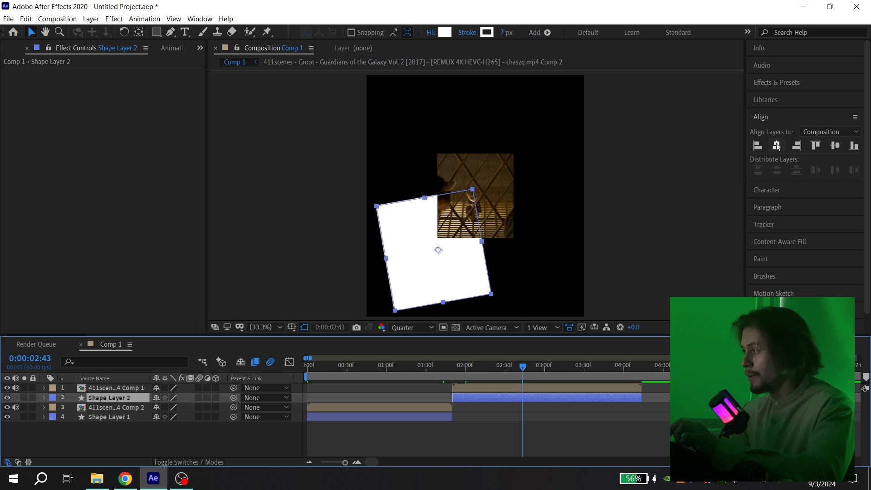
pyautogui.click(777, 146)
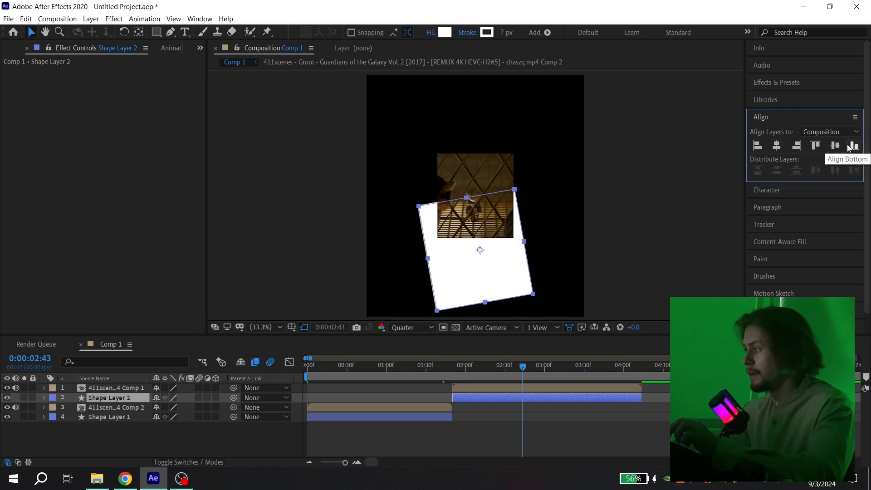
pyautogui.click(835, 145)
pyautogui.press('r')
pyautogui.click(166, 407)
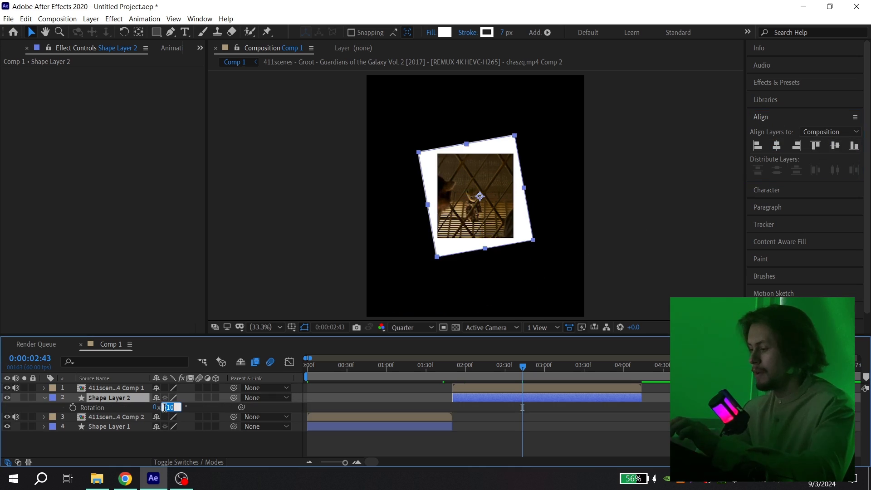
pyautogui.write('0')
pyautogui.press('Return')
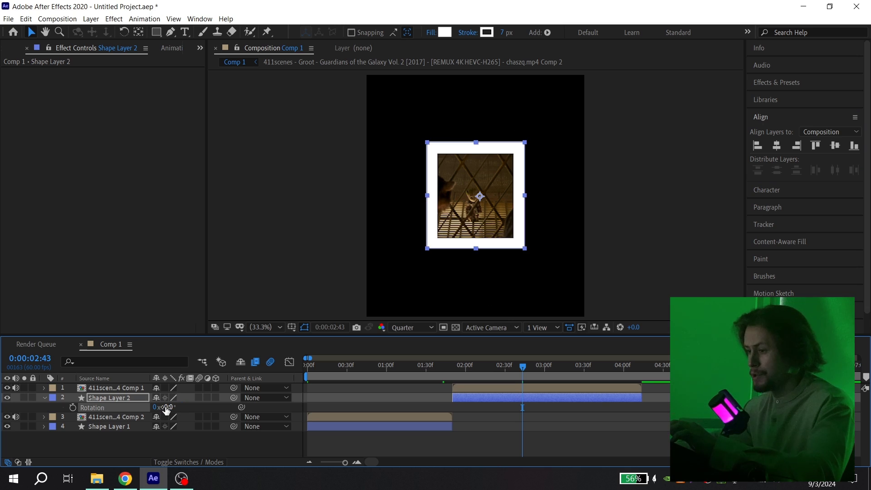
pyautogui.press('r')
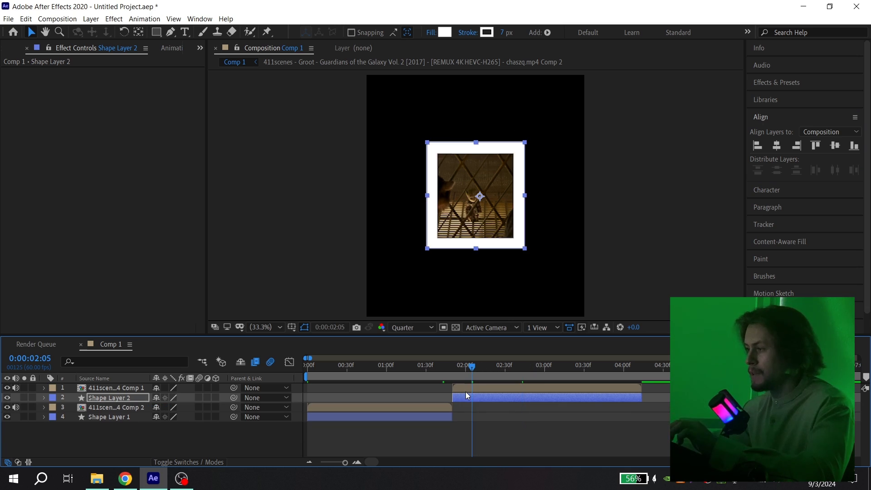
# Step: Move the frame and jail-bars clip together up-right and tilt them about 13°
pyautogui.keyDown('shift'); pyautogui.click(470, 390); pyautogui.keyUp('shift')
pyautogui.click(494, 217)
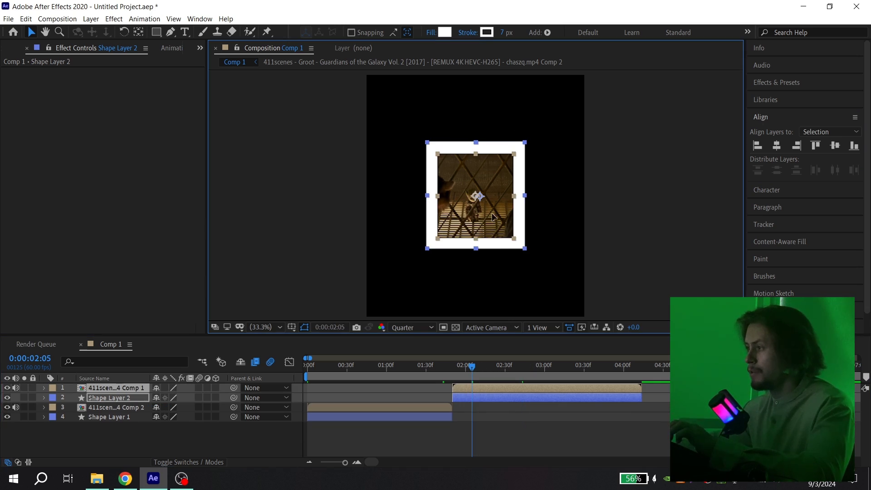
pyautogui.moveTo(494, 217); pyautogui.dragTo(536, 165)
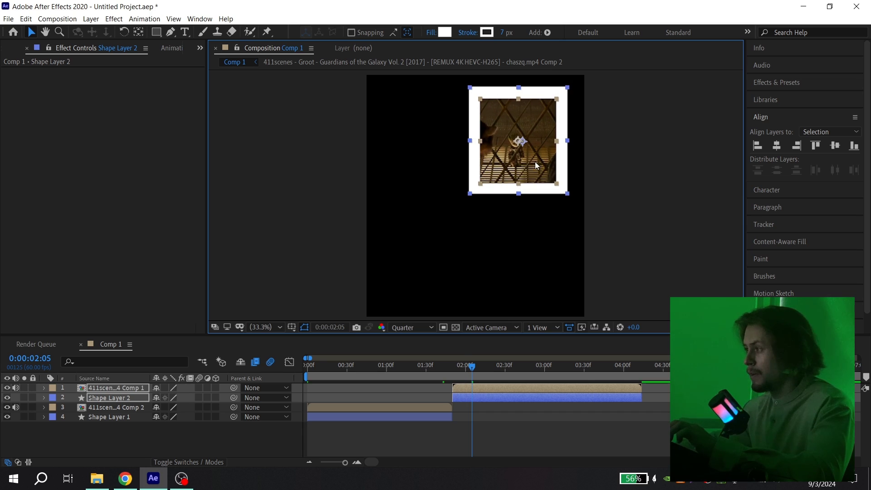
pyautogui.press('r')
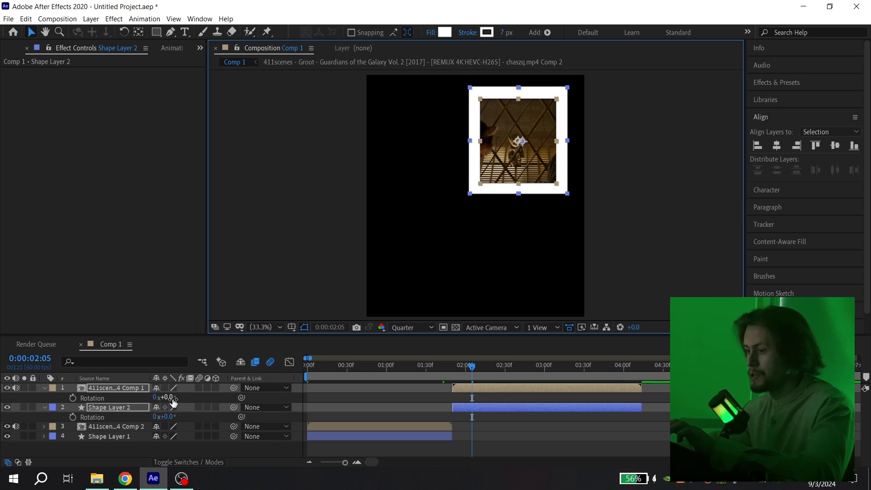
pyautogui.moveTo(164, 398); pyautogui.dragTo(181, 399)
pyautogui.press('r')
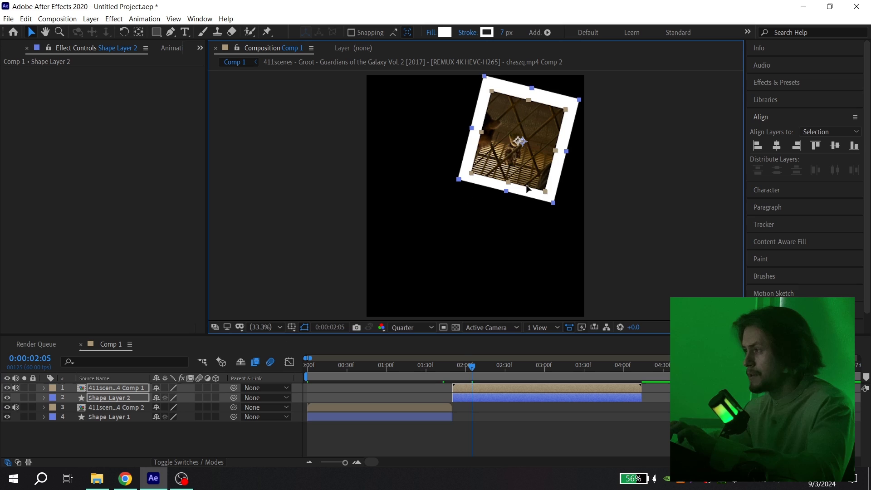
pyautogui.moveTo(527, 189); pyautogui.dragTo(529, 192)
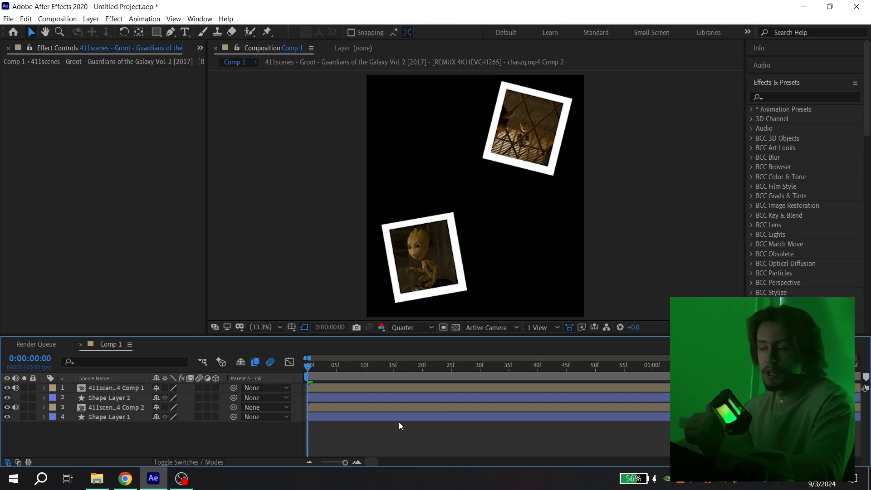
pyautogui.click(399, 421)
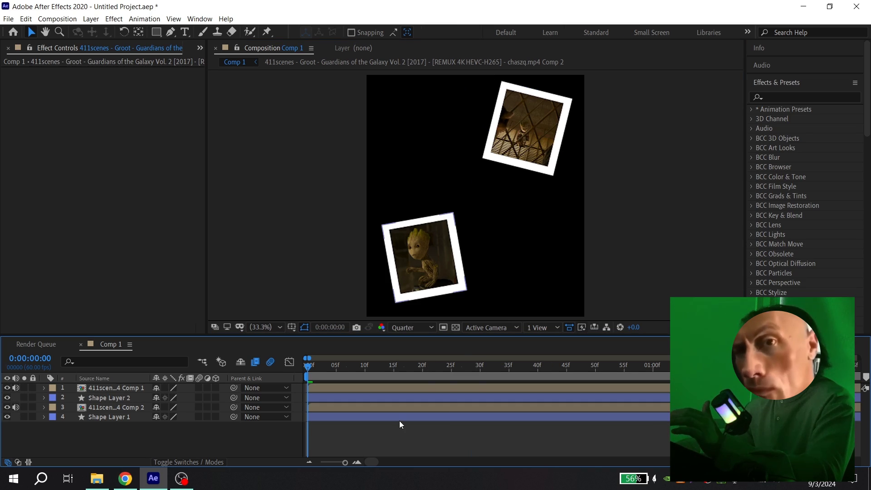
# Step: Apply Drop Shadow to the lower-left Groot clip with softness 25
pyautogui.click(627, 191)
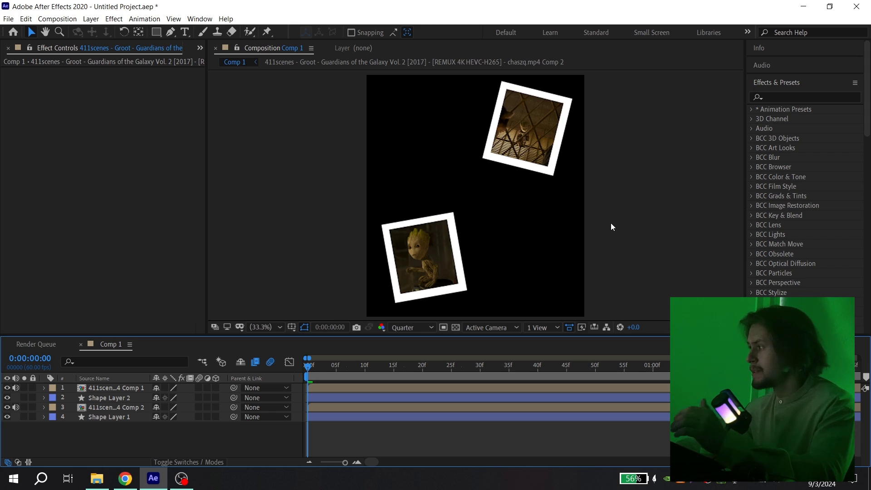
pyautogui.click(778, 96)
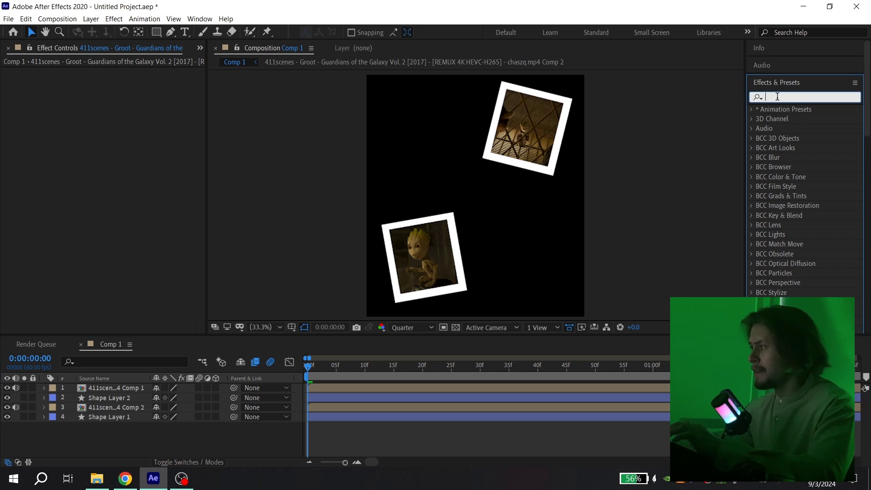
pyautogui.write('drop sh')
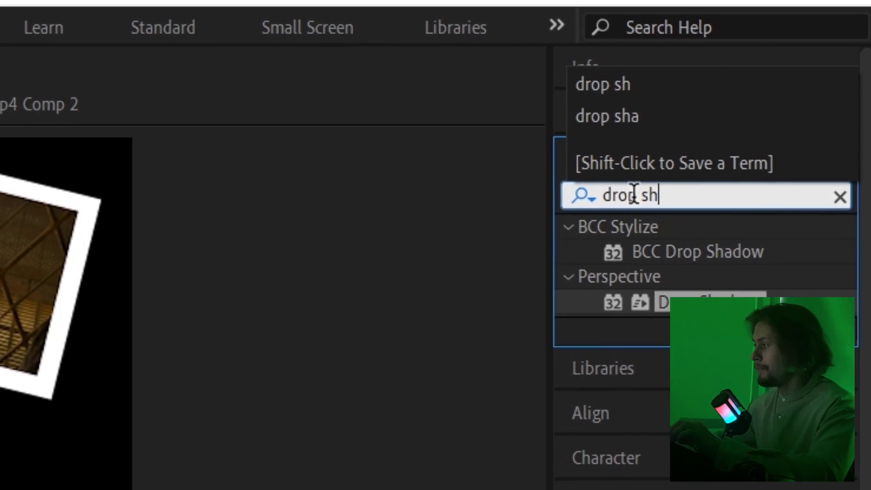
pyautogui.moveTo(717, 285); pyautogui.dragTo(366, 404)
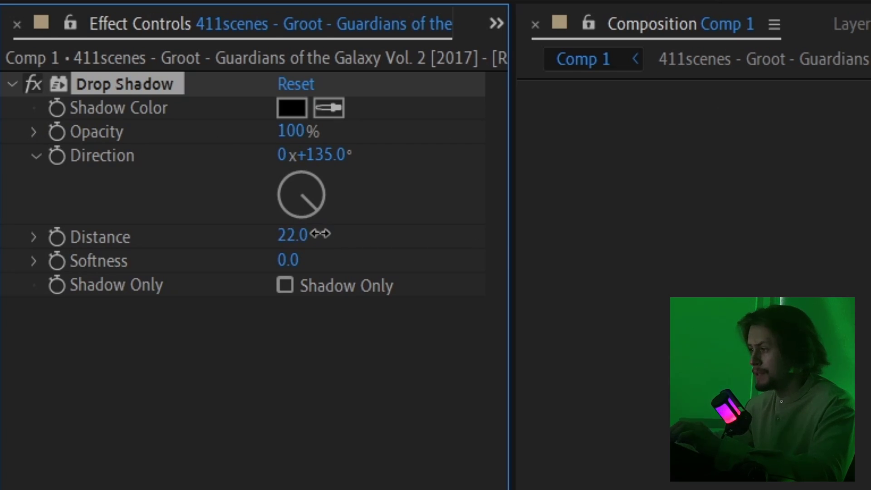
pyautogui.click(290, 261)
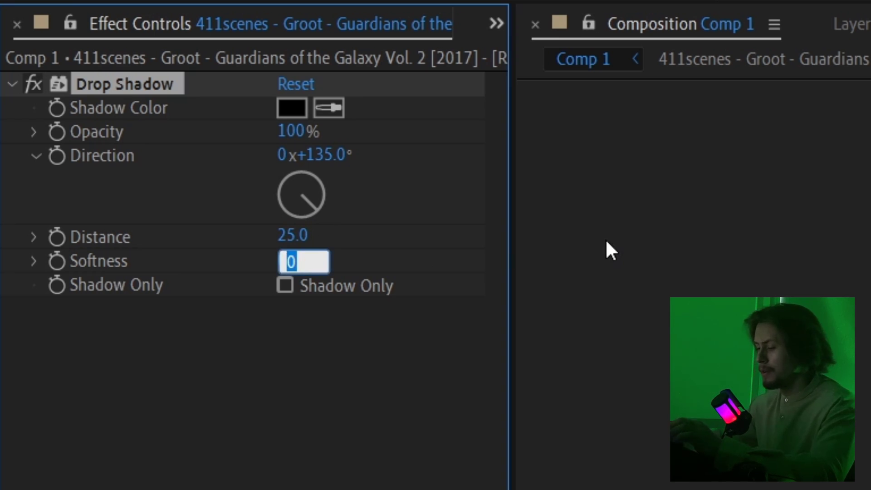
pyautogui.write('25')
pyautogui.press('Return')
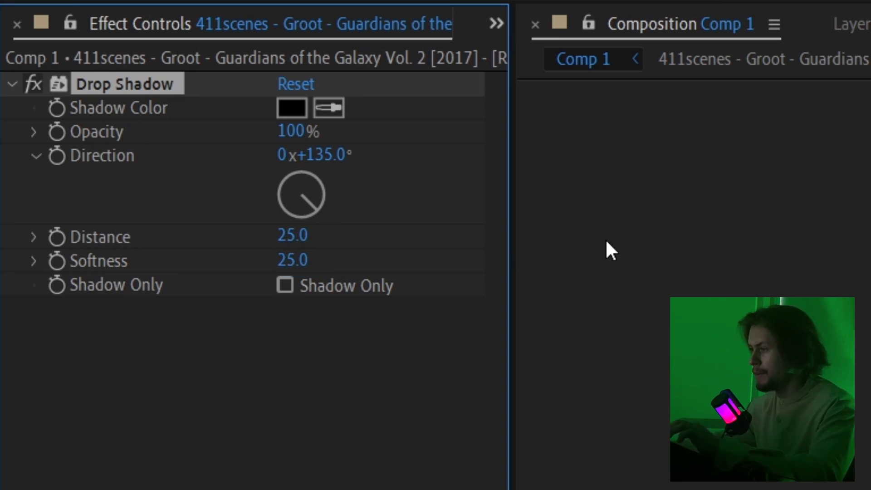
# Step: Copy the Drop Shadow effect and select the upper-right clip to receive it
pyautogui.click(14, 83)
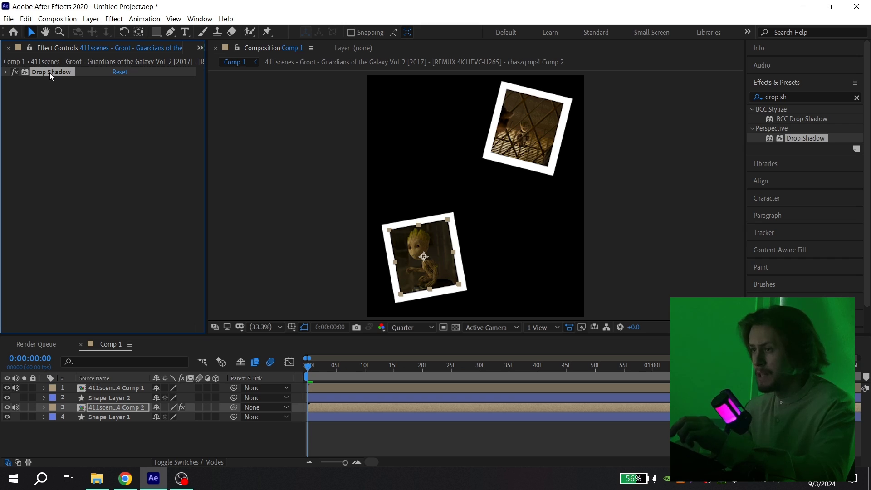
pyautogui.hotkey('ctrl', 'c')
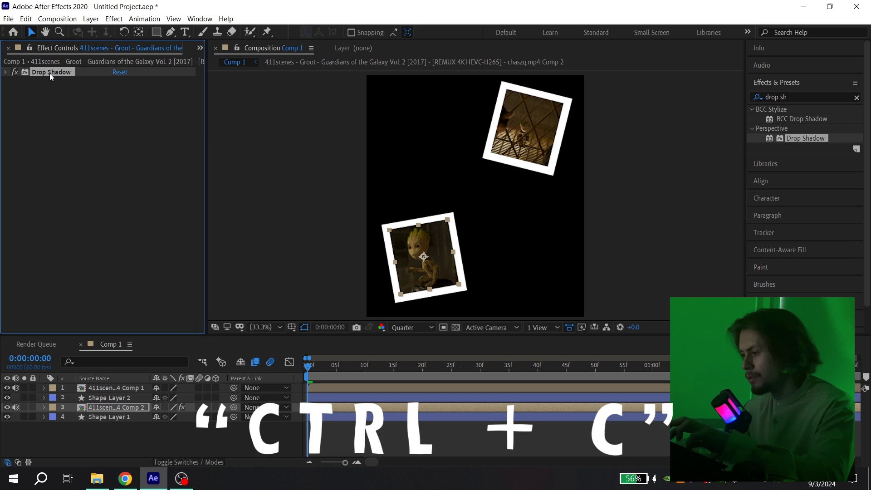
pyautogui.click(335, 387)
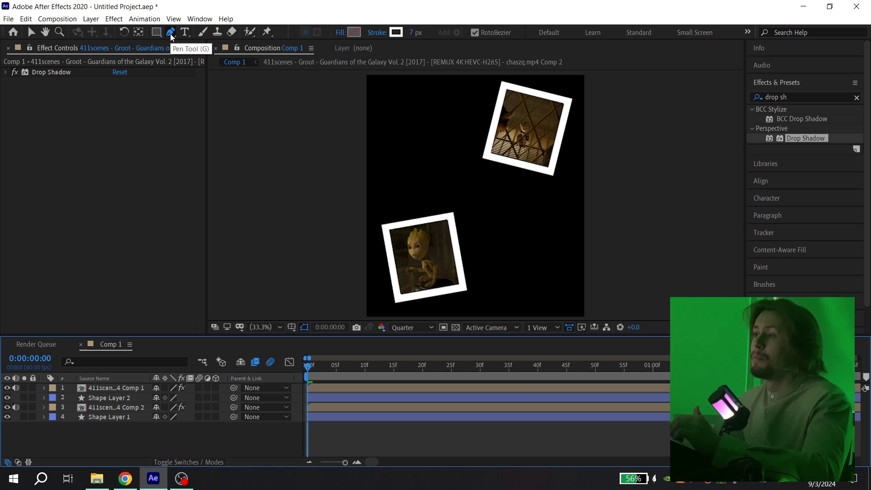
# Step: Set the fill for new shapes to None
pyautogui.click(340, 33)
pyautogui.click(379, 207)
pyautogui.press('Return')
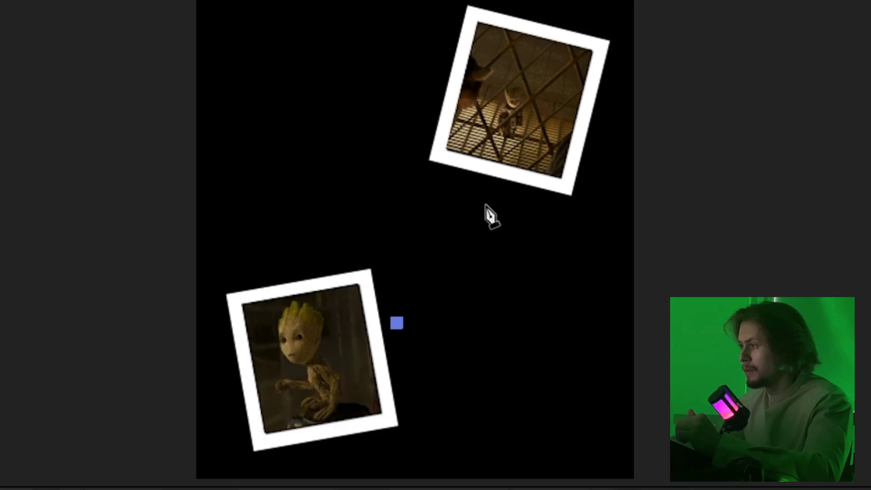
# Step: Draw a curved pen path from below the upper frame to beside the lower frame
pyautogui.click(493, 192)
pyautogui.moveTo(454, 245); pyautogui.dragTo(487, 254)
pyautogui.click(483, 251)
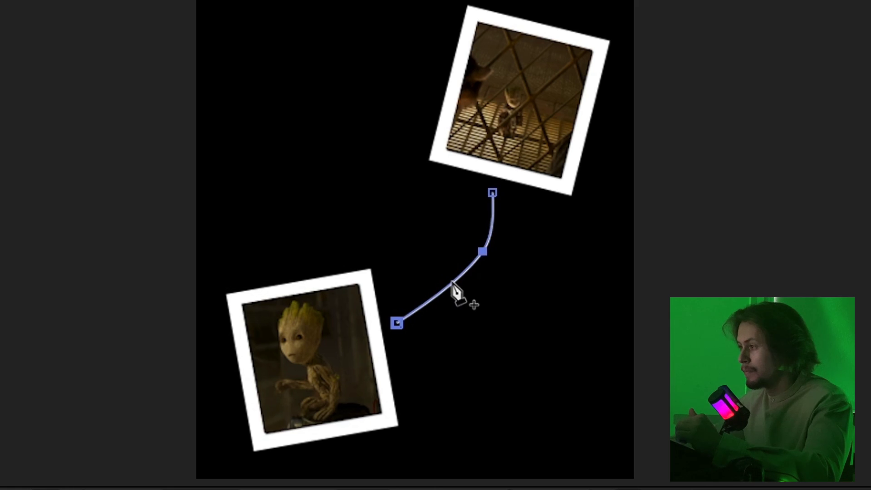
pyautogui.moveTo(459, 295); pyautogui.dragTo(434, 273)
pyautogui.moveTo(397, 322)
pyautogui.mouseDown()
pyautogui.moveTo(371, 257)
pyautogui.moveTo(396, 332)
pyautogui.mouseUp()
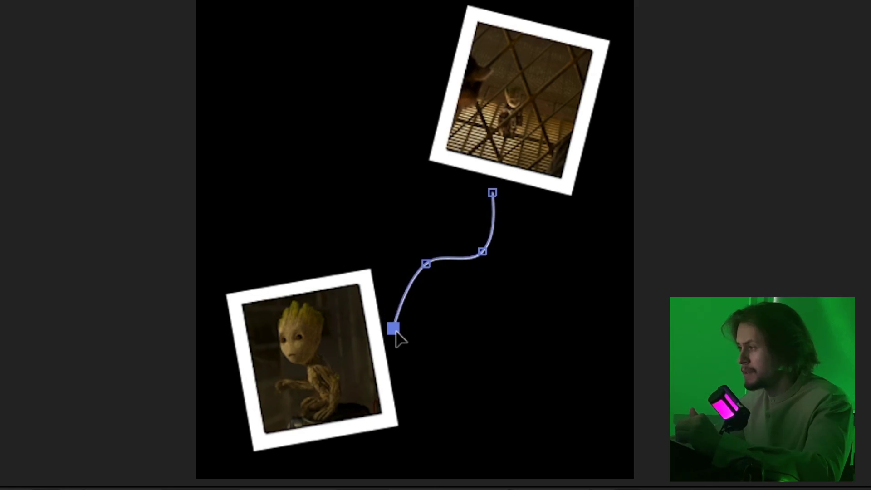
pyautogui.click(492, 194)
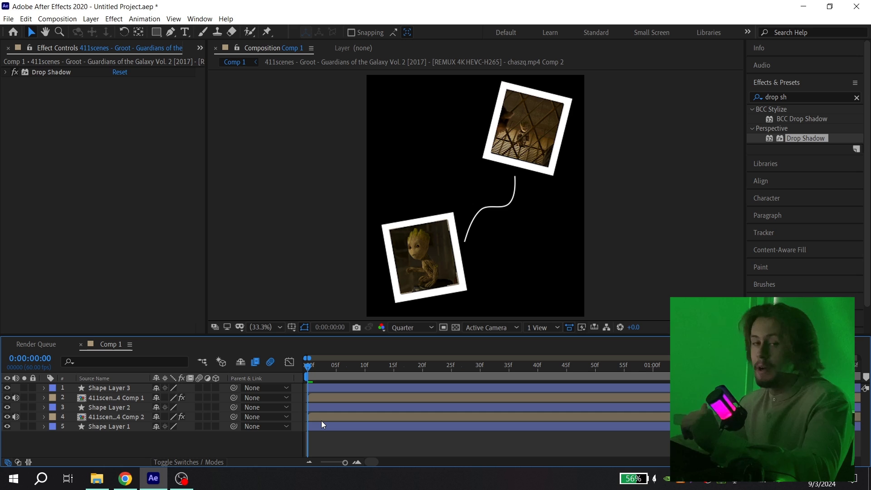
pyautogui.click(322, 421)
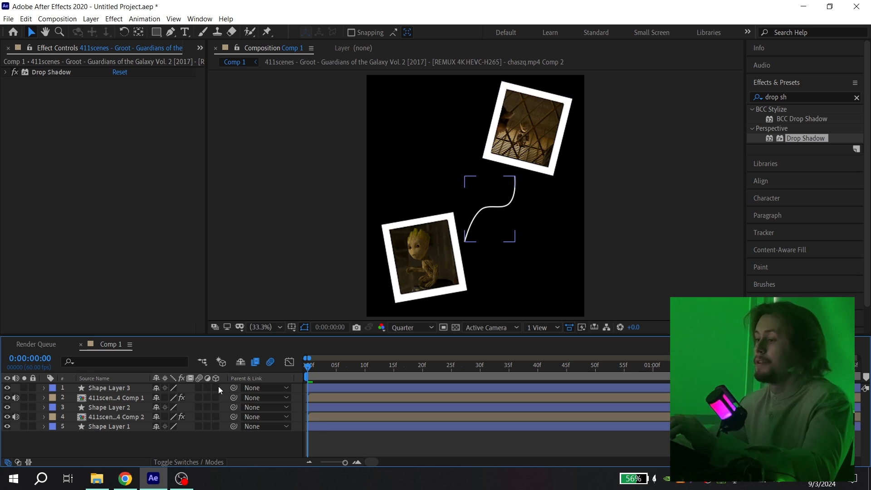
# Step: Make all five layers 3D and add a new camera to the composition
pyautogui.moveTo(218, 387); pyautogui.dragTo(214, 434)
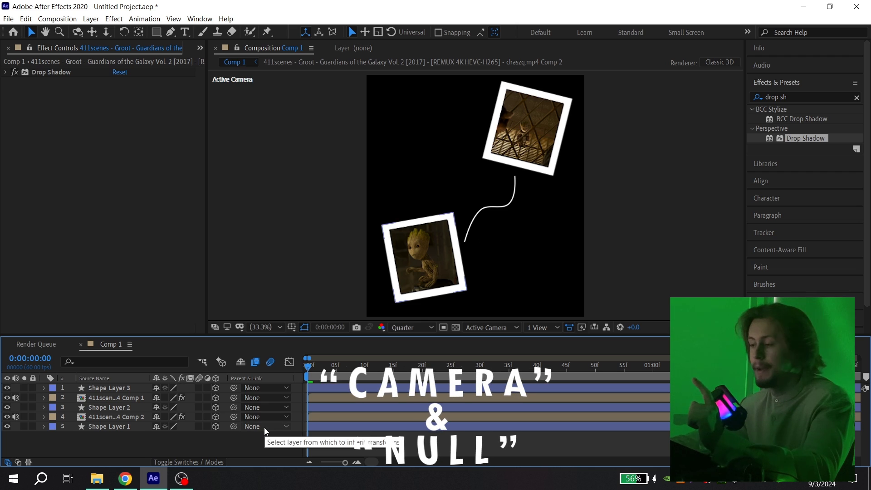
pyautogui.rightClick(197, 437)
pyautogui.moveTo(250, 331)
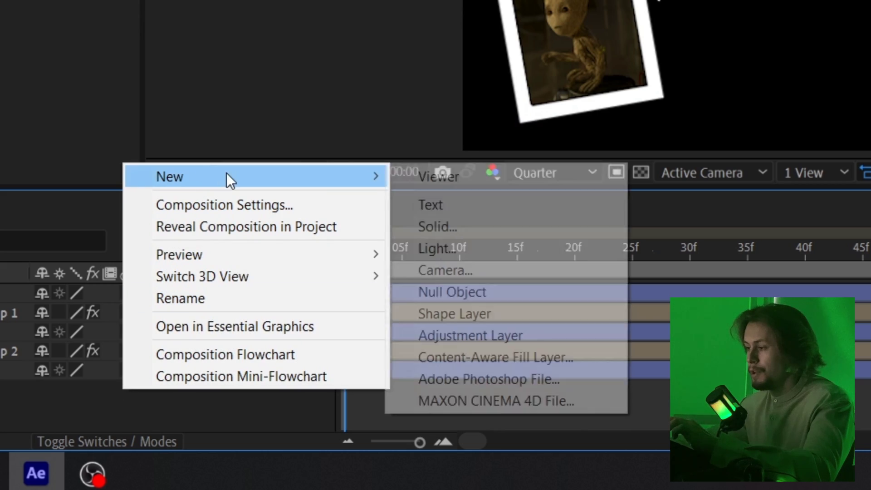
pyautogui.click(445, 271)
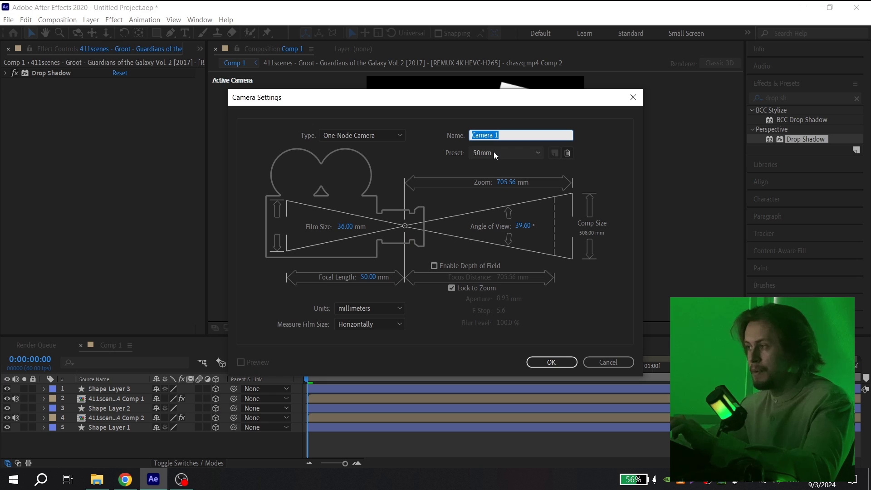
pyautogui.click(548, 362)
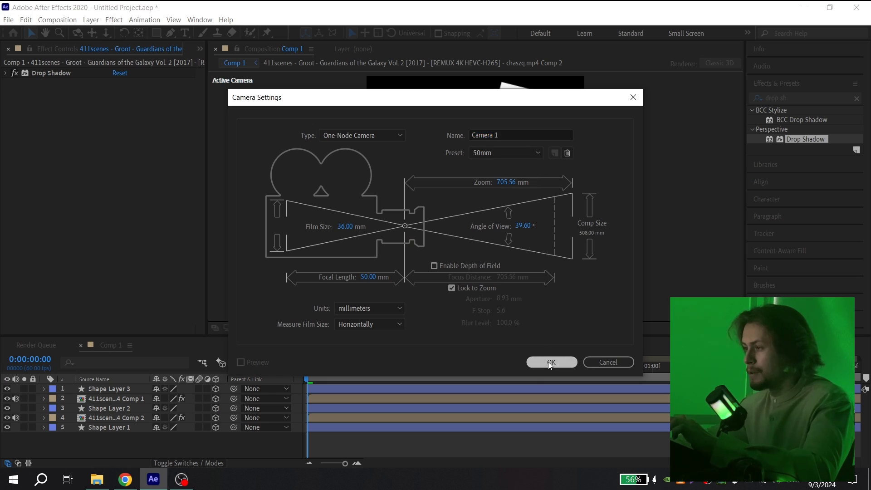
# Step: Add a 3D Null 1 layer and parent Camera 1 to it
pyautogui.click(260, 456)
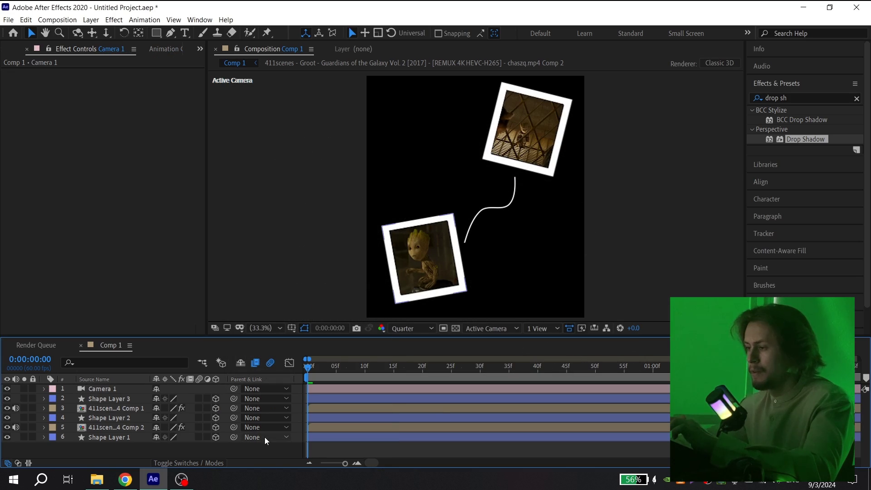
pyautogui.rightClick(239, 451)
pyautogui.moveTo(272, 344)
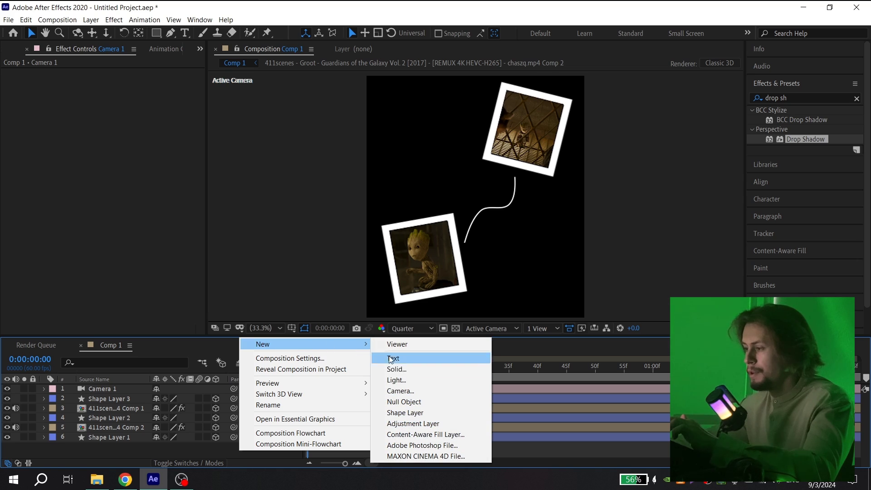
pyautogui.click(409, 400)
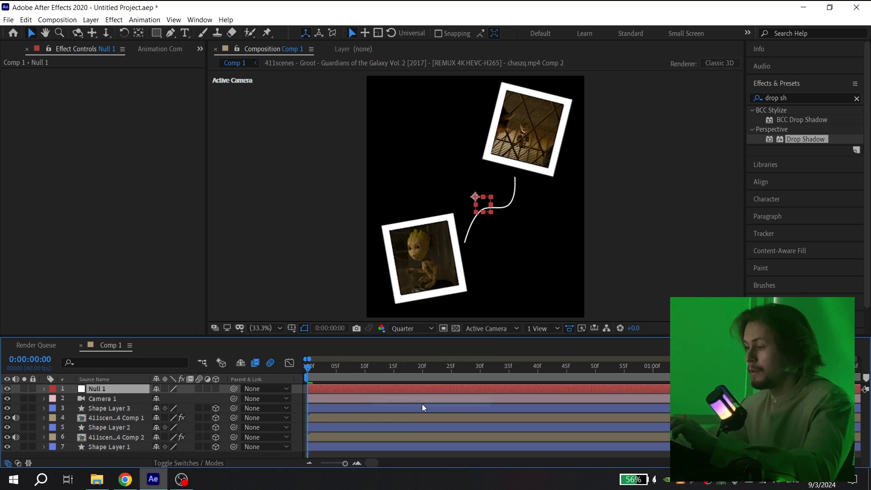
pyautogui.click(215, 388)
pyautogui.click(373, 399)
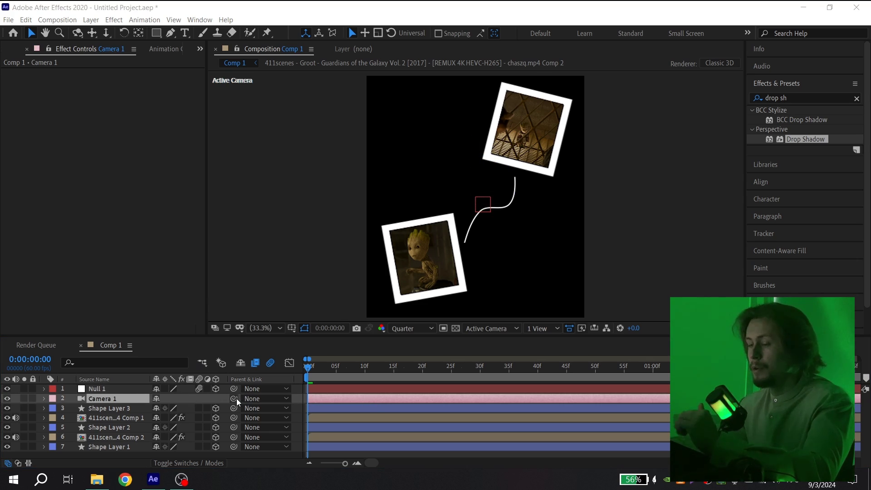
pyautogui.moveTo(234, 399); pyautogui.dragTo(117, 390)
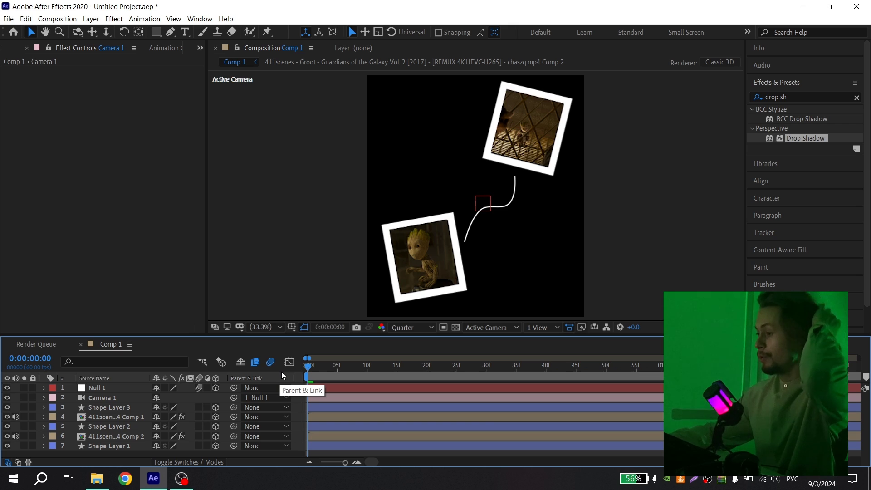
# Step: Set starting keyframes for Null 1's Position, Y Rotation and tilted Z Rotation
pyautogui.click(320, 388)
pyautogui.press('p')
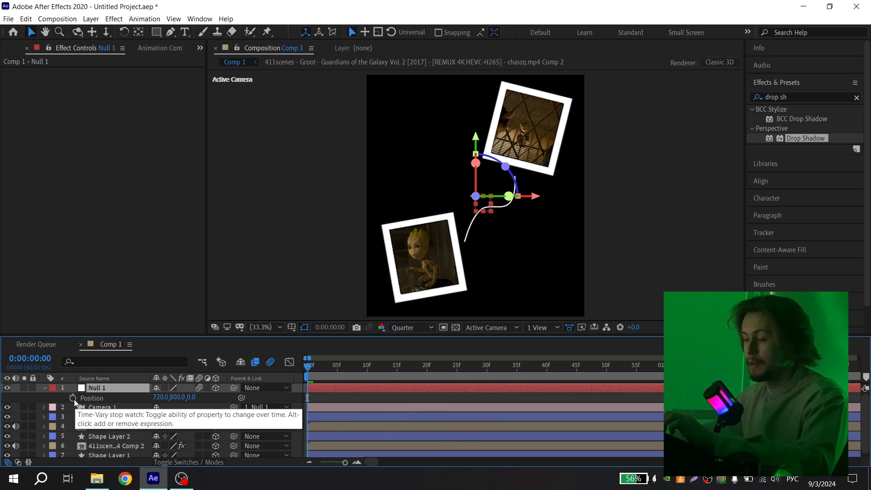
pyautogui.click(72, 399)
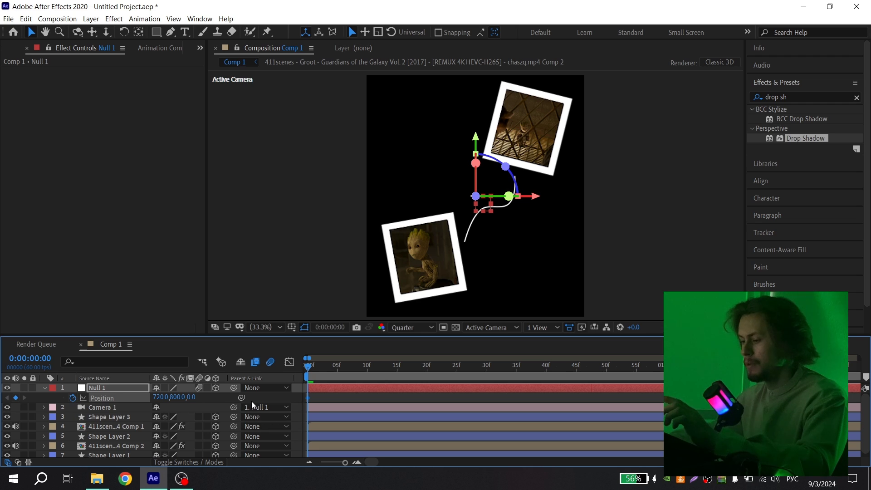
pyautogui.press('r')
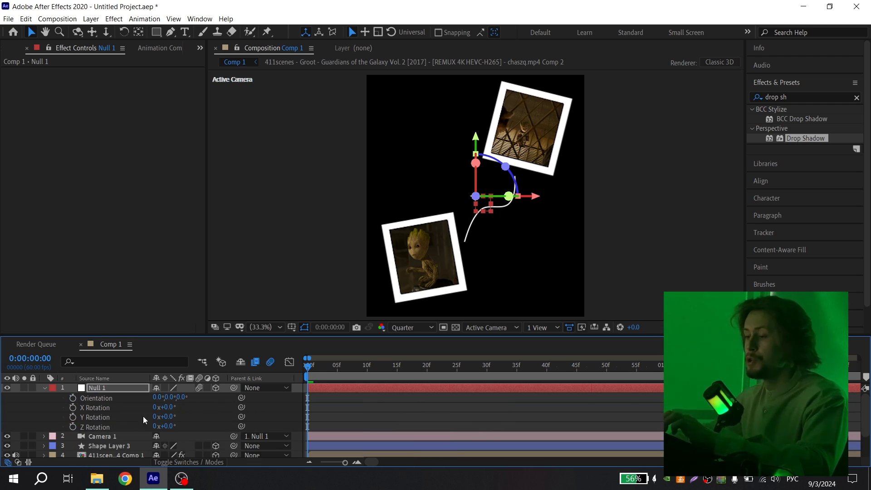
pyautogui.moveTo(171, 418)
pyautogui.mouseDown()
pyautogui.moveTo(190, 416)
pyautogui.moveTo(183, 416)
pyautogui.mouseUp()
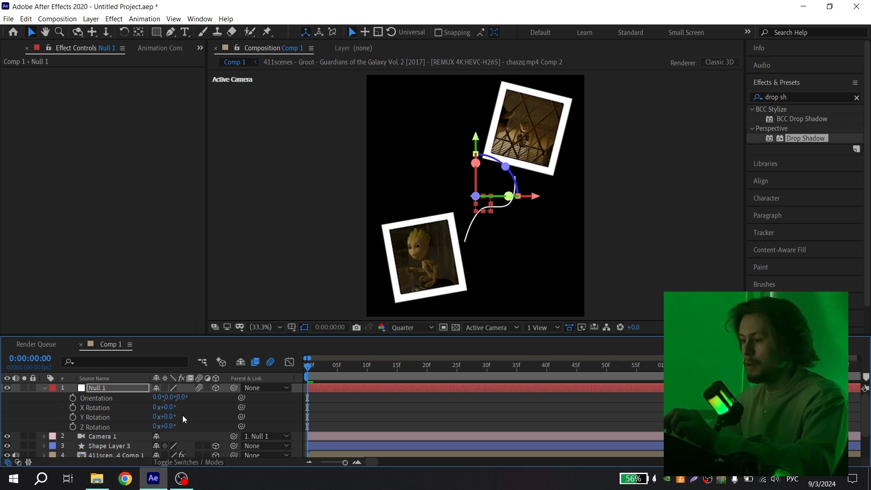
pyautogui.click(72, 426)
pyautogui.moveTo(166, 426); pyautogui.dragTo(186, 413)
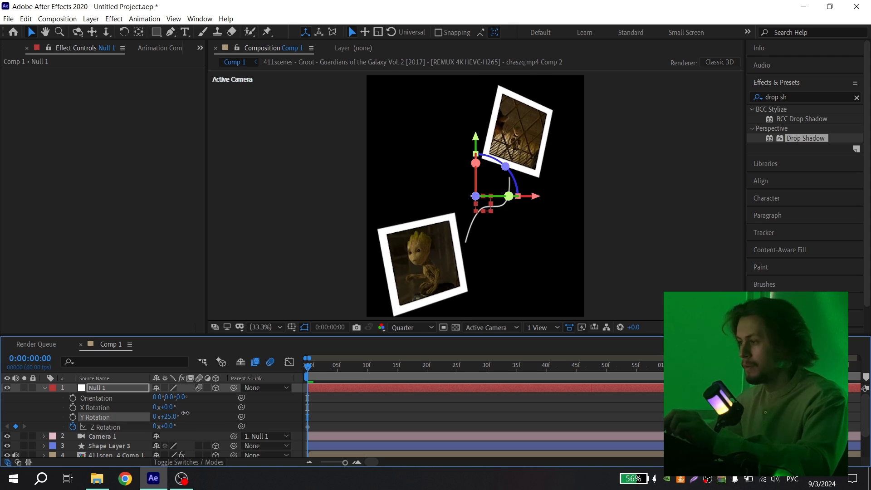
pyautogui.hotkey('ctrl', 'z')
pyautogui.click(73, 417)
# Step: Add a later Position keyframe for Null 1 and preview the camera fly-through
pyautogui.press('u')
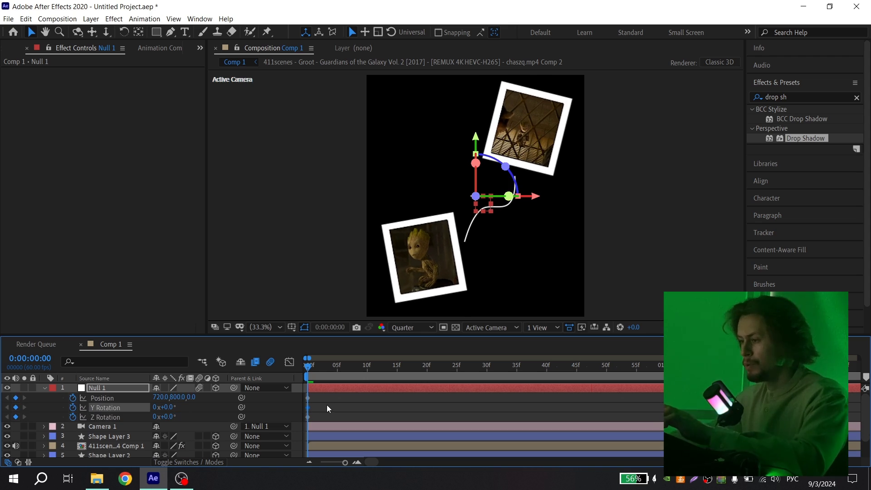
pyautogui.moveTo(326, 372); pyautogui.dragTo(531, 367)
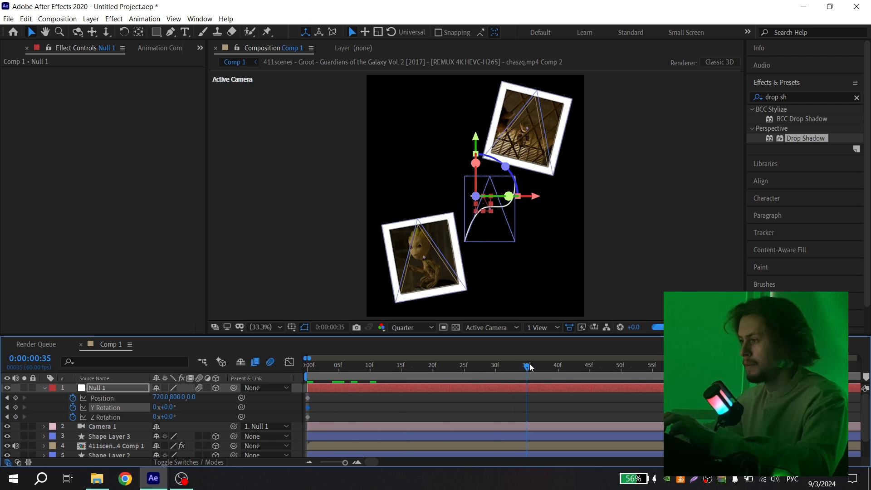
pyautogui.moveTo(191, 398); pyautogui.dragTo(411, 384)
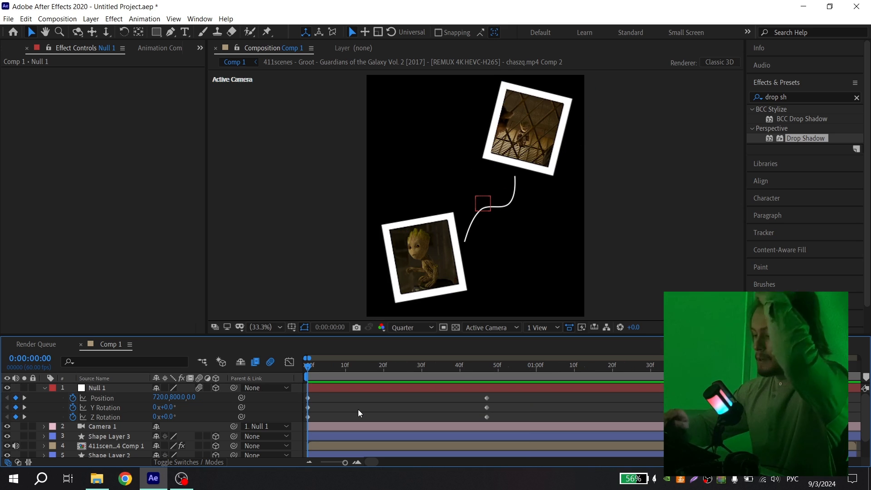
pyautogui.press('space')
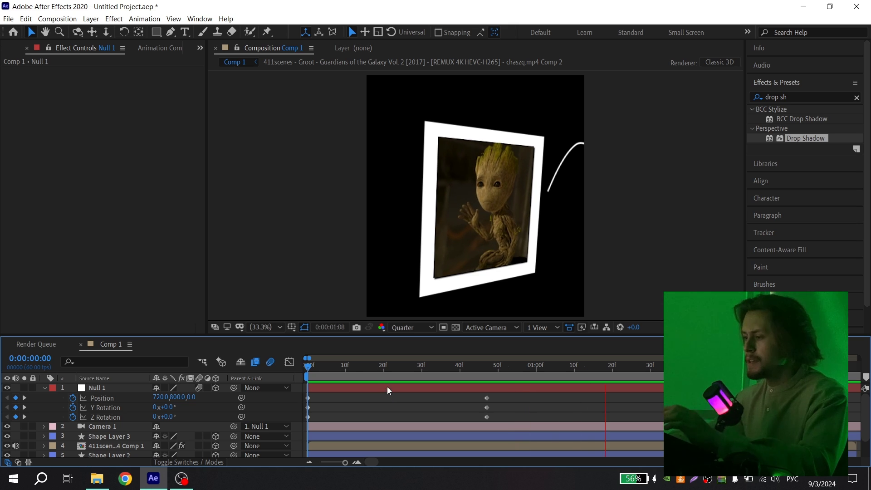
pyautogui.press('space')
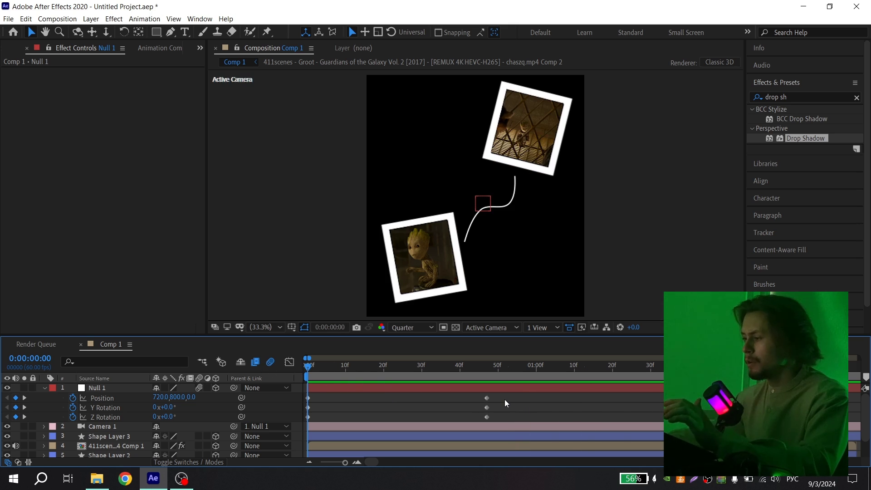
# Step: Apply Easy Ease to Null 1's end keyframes and display their speed graph
pyautogui.moveTo(505, 396); pyautogui.dragTo(320, 423)
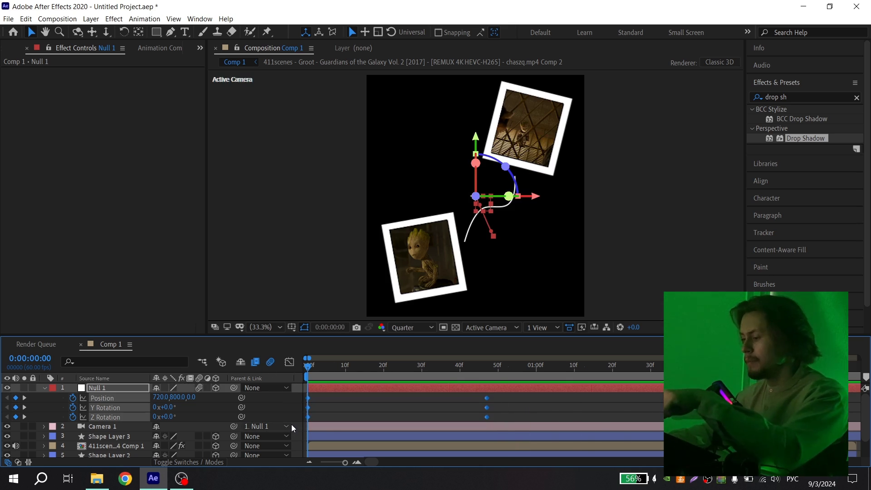
pyautogui.press('F9')
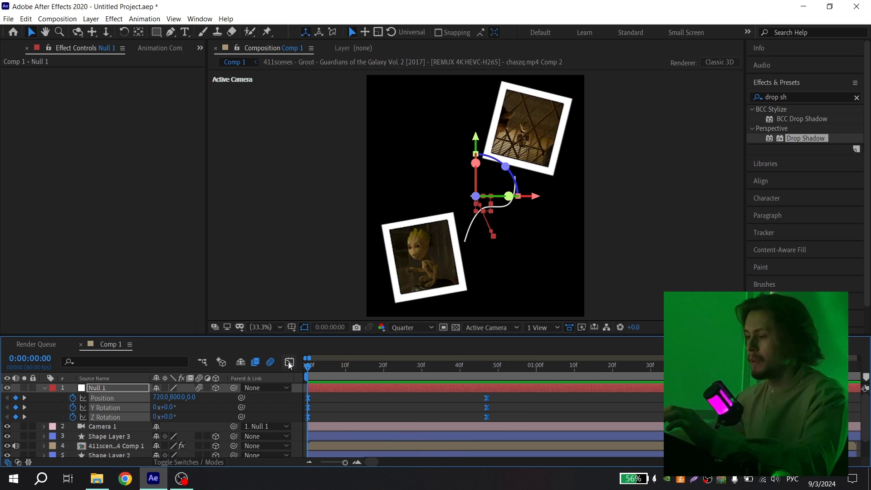
pyautogui.click(289, 362)
pyautogui.click(469, 451)
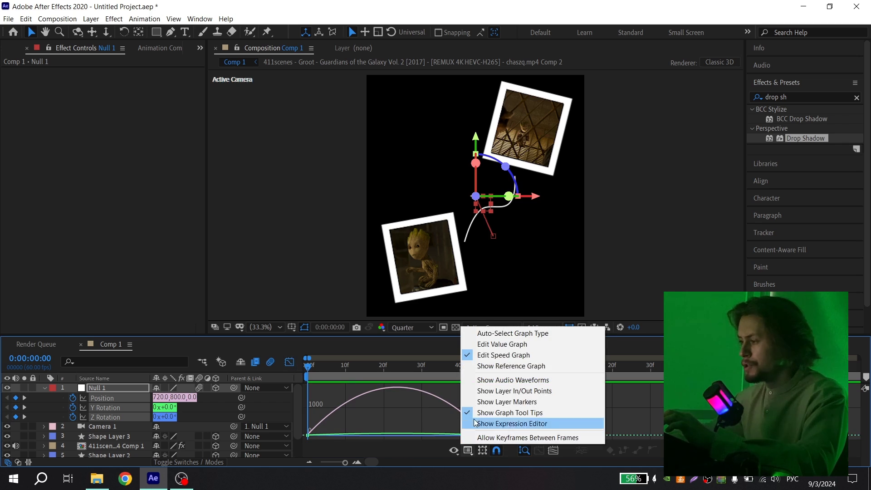
pyautogui.click(488, 358)
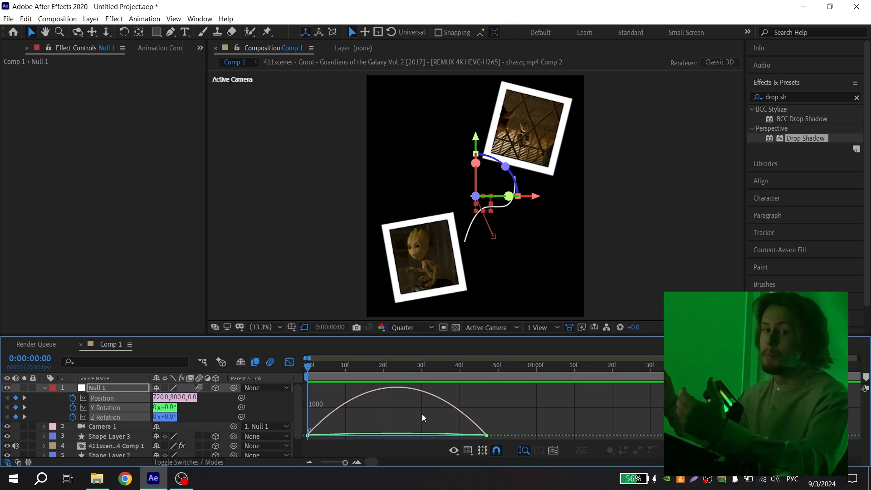
# Step: Stretch the keyframes' ease influence to about 80% and preview the motion
pyautogui.click(455, 436)
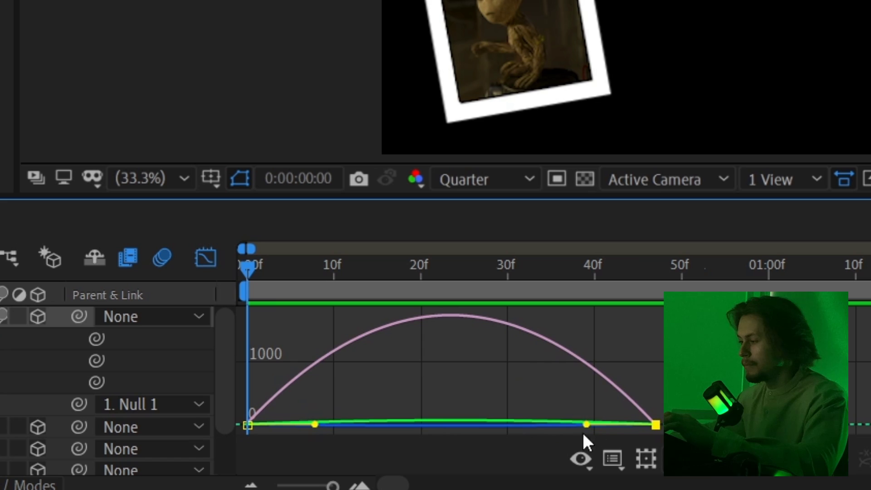
pyautogui.moveTo(586, 424); pyautogui.dragTo(489, 424)
pyautogui.press('space')
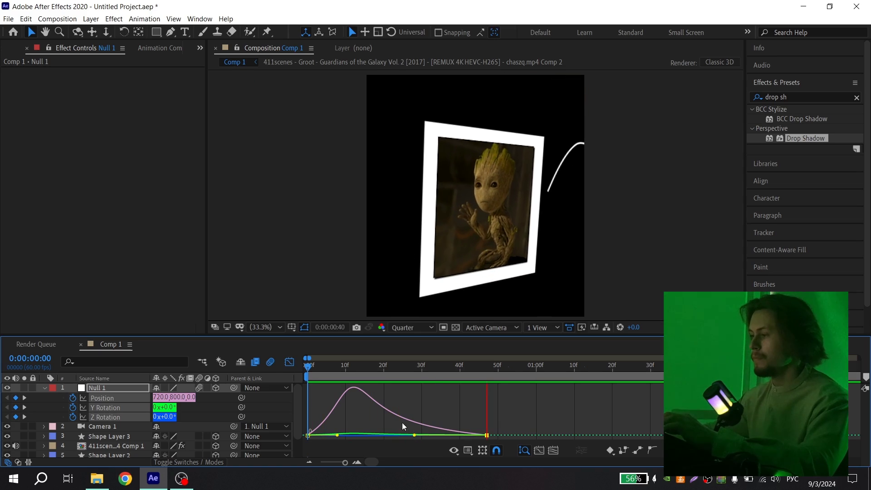
pyautogui.click(290, 362)
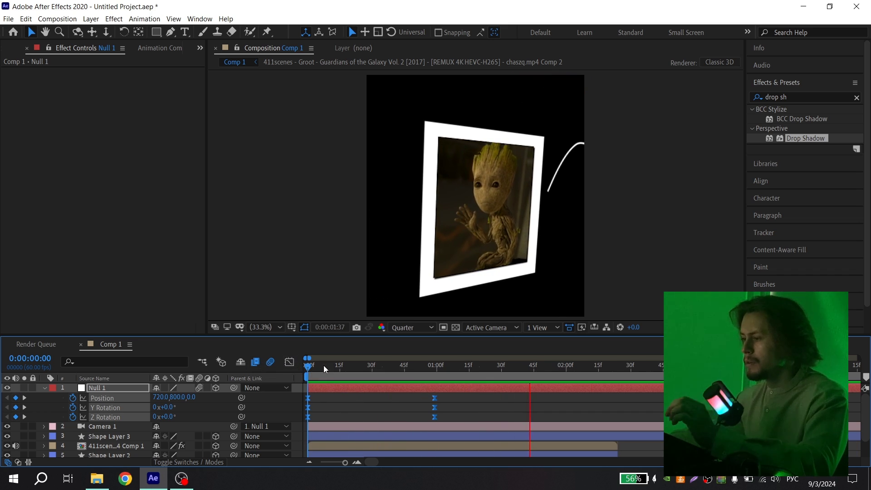
pyautogui.click(399, 368)
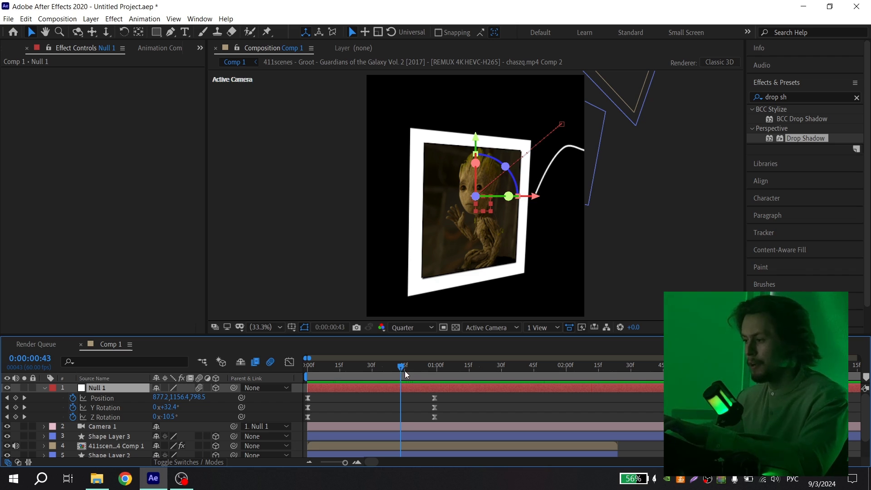
# Step: Add a new null object layer, Null 2, to Comp 1
pyautogui.press('u')
pyautogui.rightClick(69, 386)
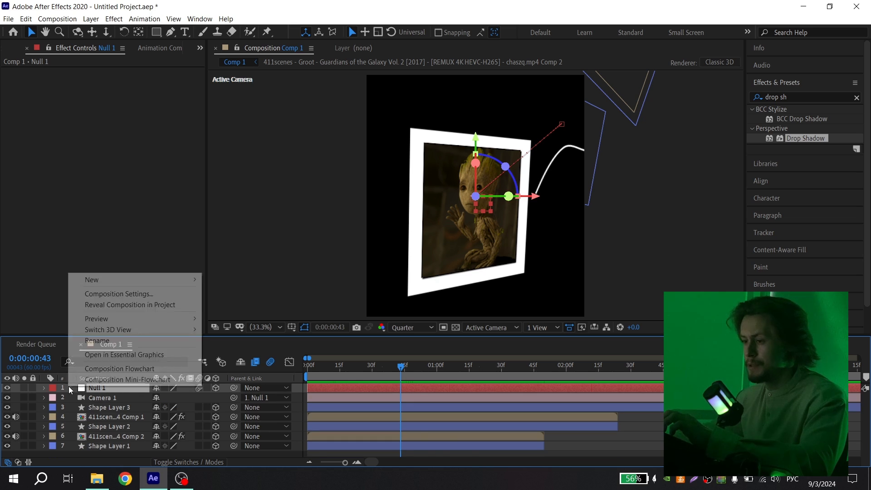
pyautogui.moveTo(94, 281)
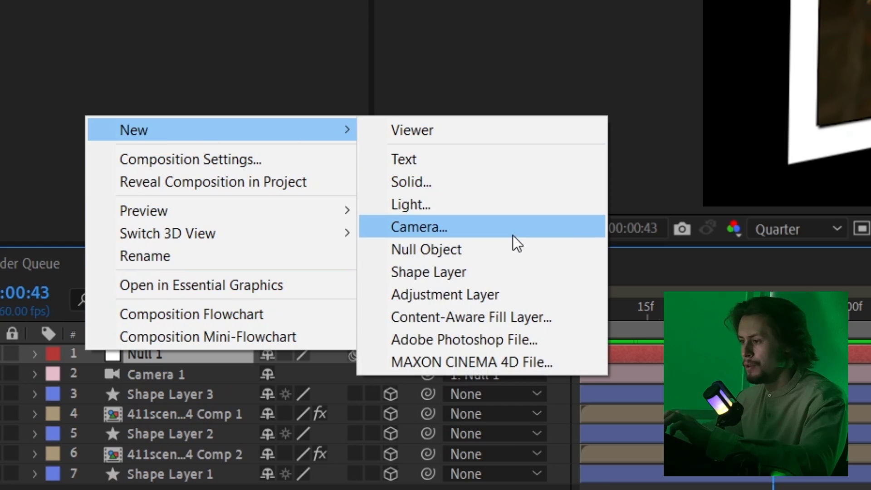
pyautogui.click(459, 247)
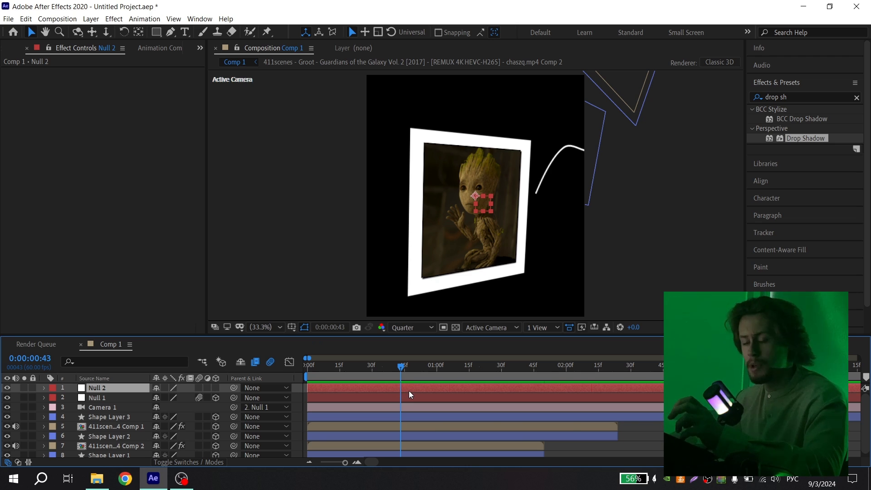
pyautogui.hotkey('ctrl', 'shift', 'd')
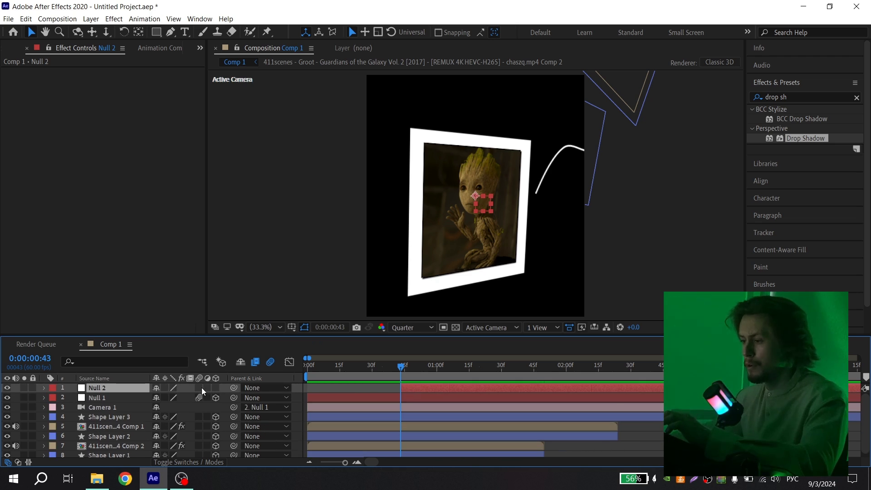
# Step: Make Null 2 a 3D layer and parent Null 1 to it
pyautogui.click(216, 388)
pyautogui.click(373, 397)
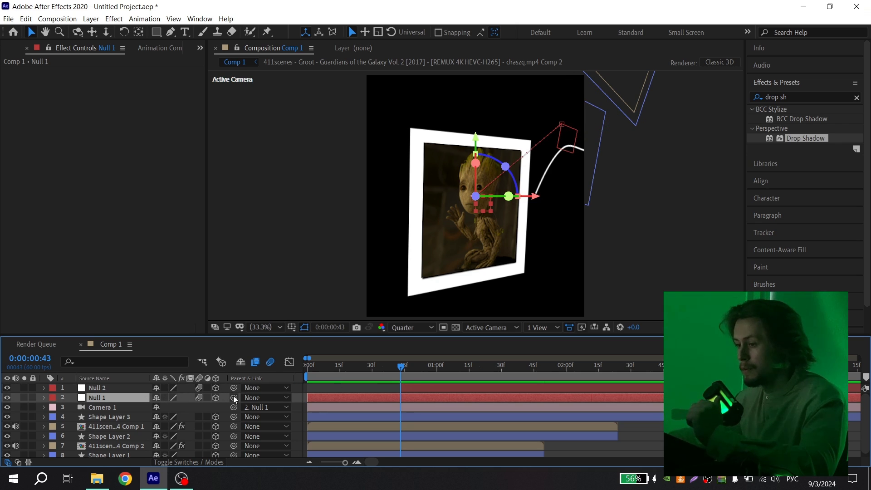
pyautogui.moveTo(233, 396); pyautogui.dragTo(117, 389)
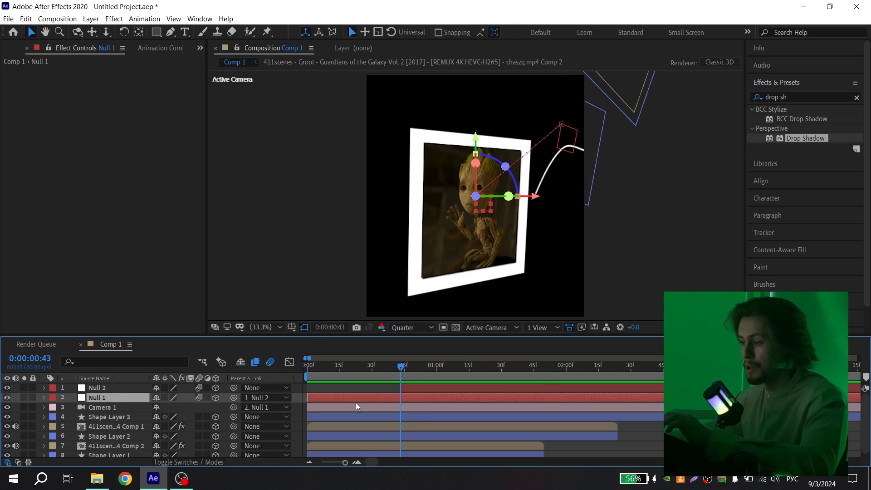
# Step: Set starting Position, Y Rotation and Z Rotation keyframes on Null 2
pyautogui.click(415, 388)
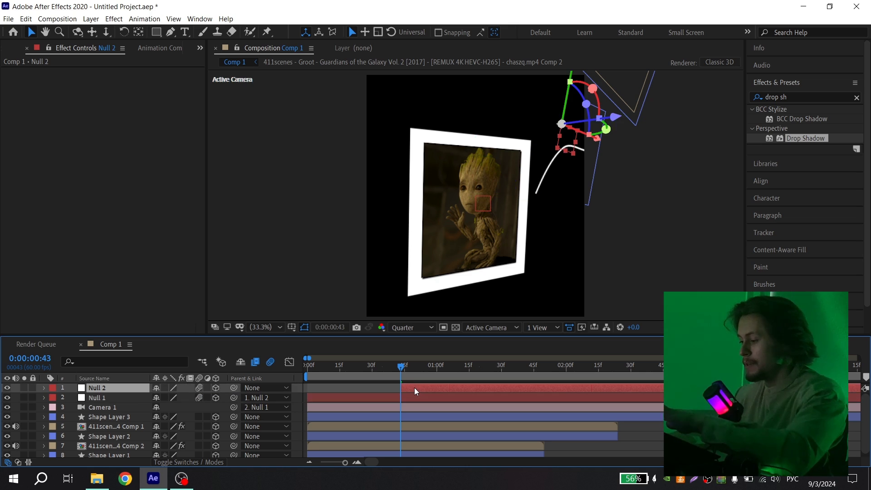
pyautogui.press('p')
pyautogui.click(72, 398)
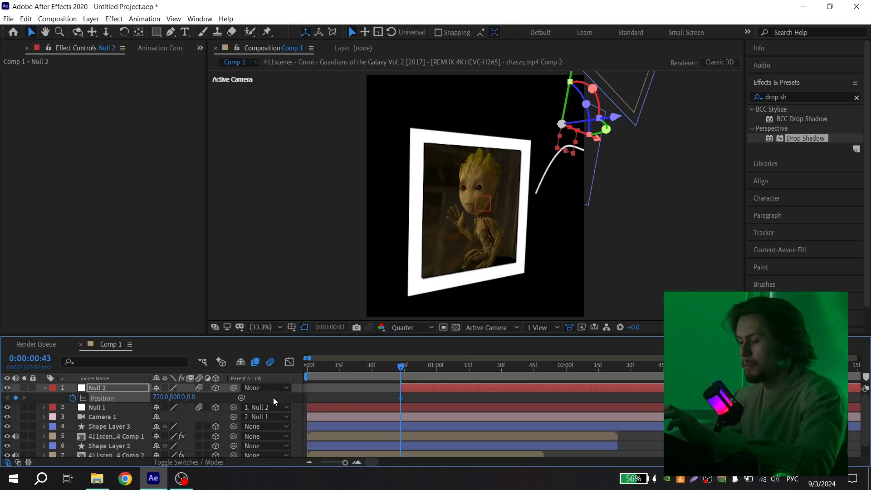
pyautogui.press('r')
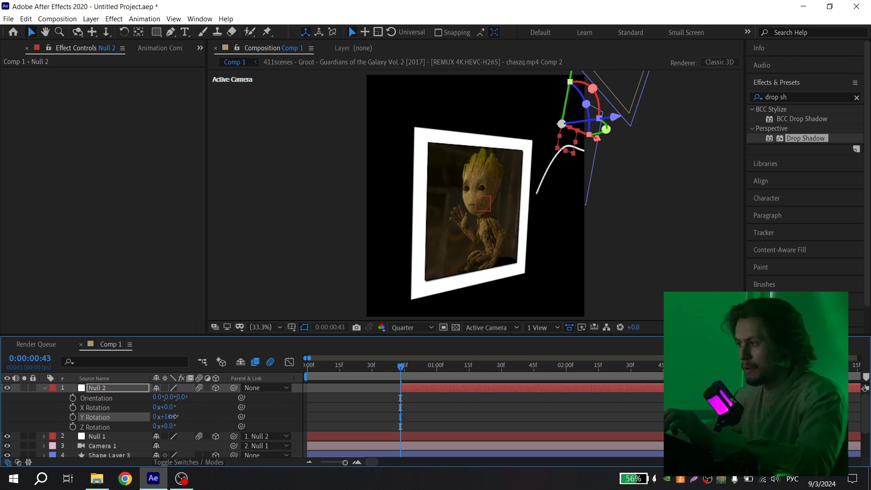
pyautogui.click(73, 418)
pyautogui.click(72, 427)
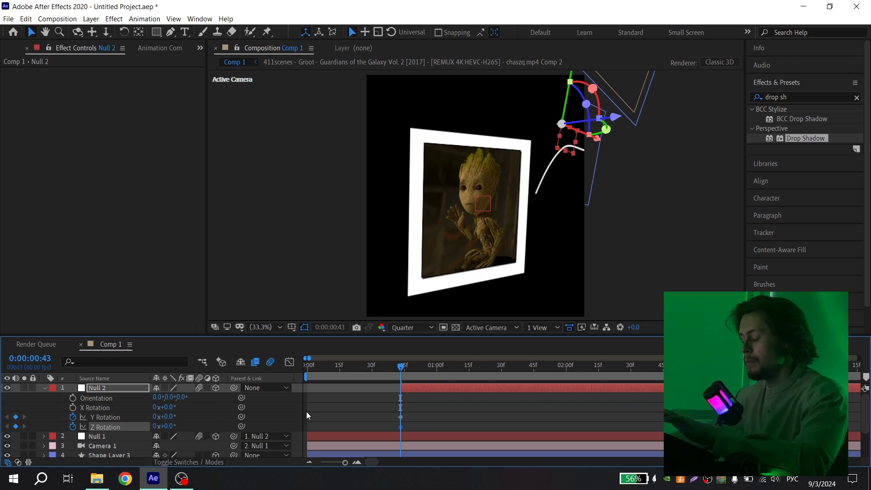
pyautogui.press('u')
# Step: Move to about 2:01, preview the camera fly-through, and select all Null 2 keyframes
pyautogui.click(393, 371)
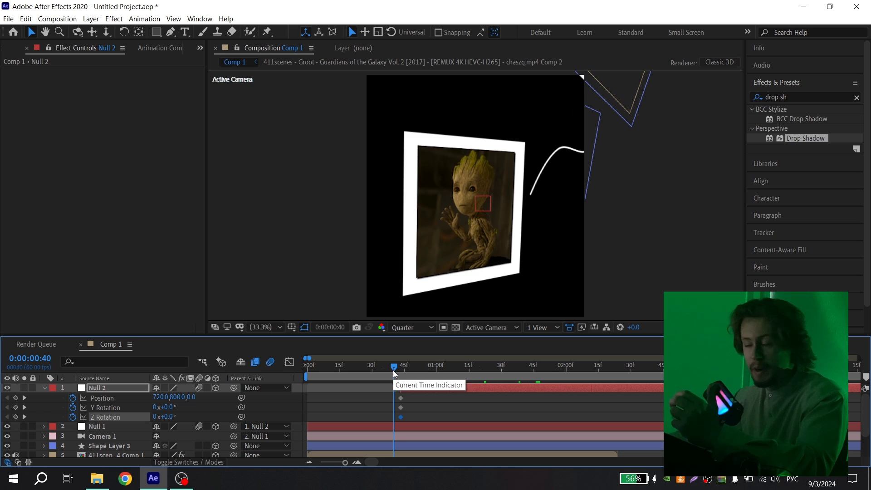
pyautogui.moveTo(393, 371); pyautogui.dragTo(531, 372)
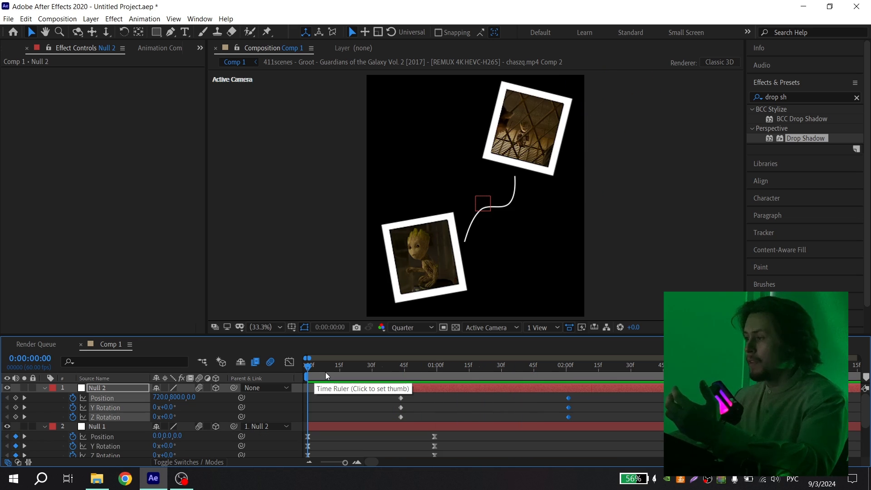
pyautogui.press('space')
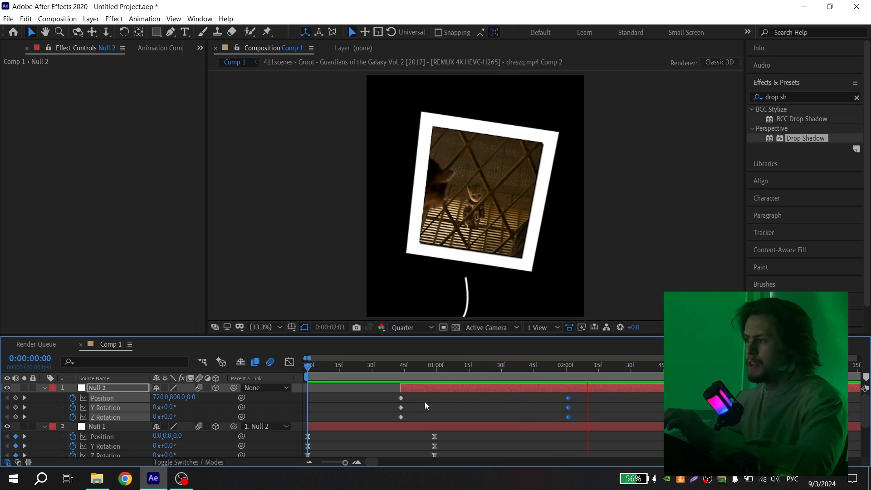
pyautogui.press('space')
pyautogui.moveTo(589, 396); pyautogui.dragTo(372, 420)
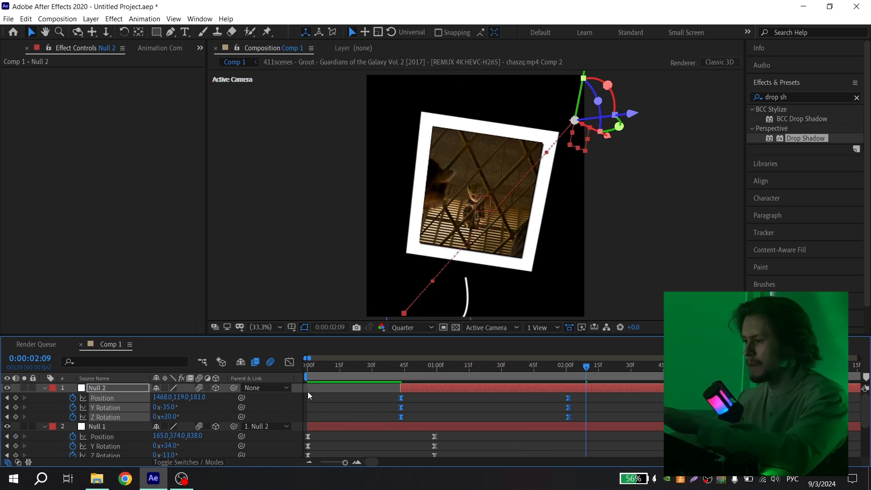
# Step: In the Graph Editor, lengthen the ease into Null 2's final keyframe to about 78%, then preview
pyautogui.click(290, 362)
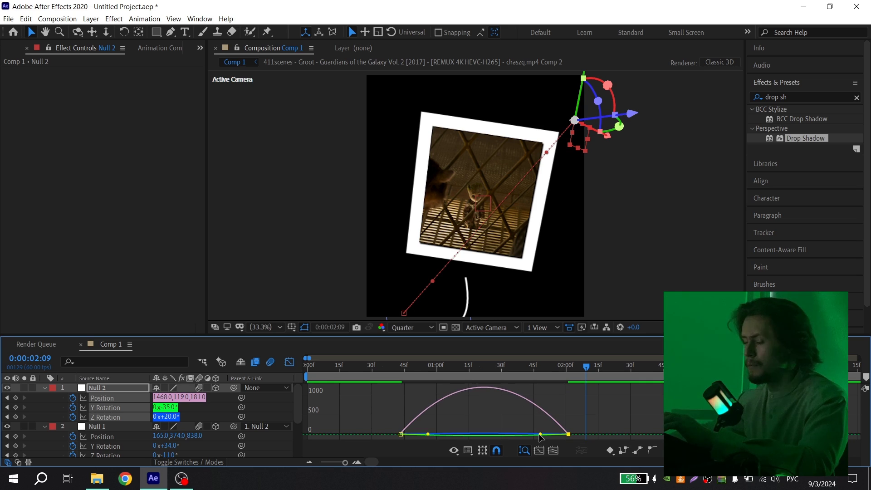
pyautogui.moveTo(540, 434); pyautogui.dragTo(502, 434)
pyautogui.moveTo(402, 367); pyautogui.dragTo(402, 370)
pyautogui.press('space')
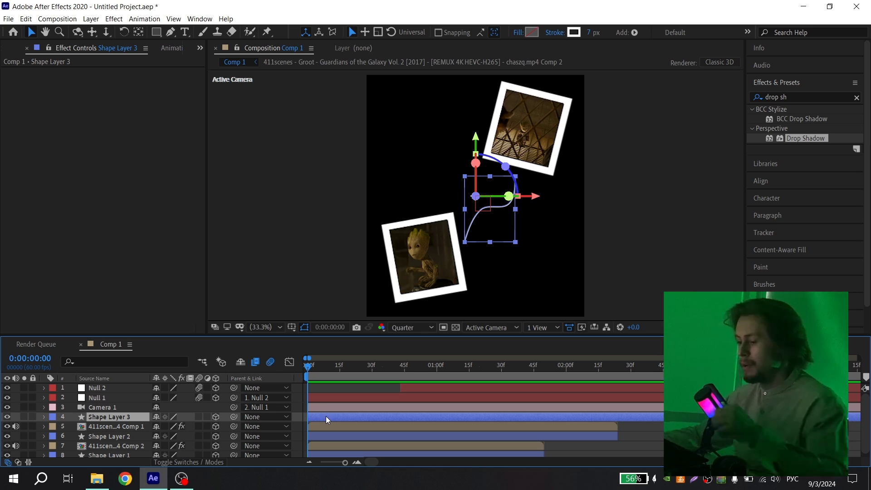
# Step: Add Trim Paths to Shape Layer 3's line and place its first keyframes around 0:55
pyautogui.click(44, 416)
pyautogui.click(222, 423)
pyautogui.click(212, 355)
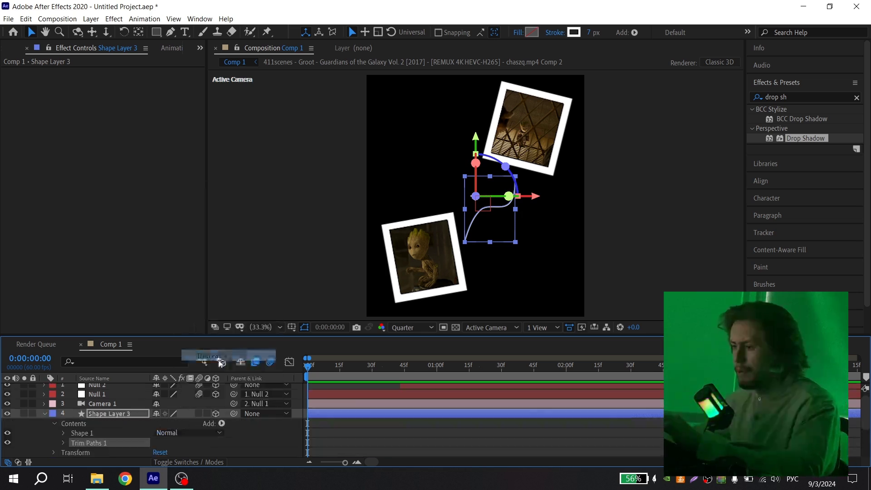
pyautogui.click(64, 440)
pyautogui.scroll(-2, 110, 433)
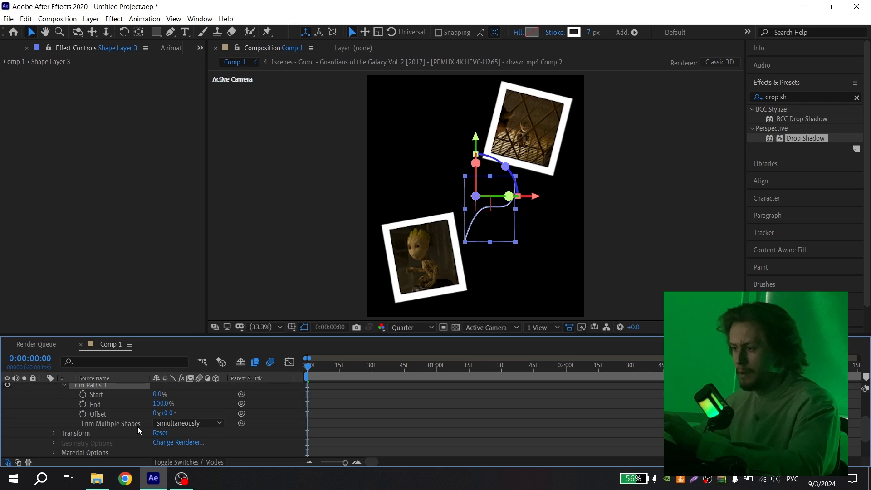
pyautogui.click(83, 394)
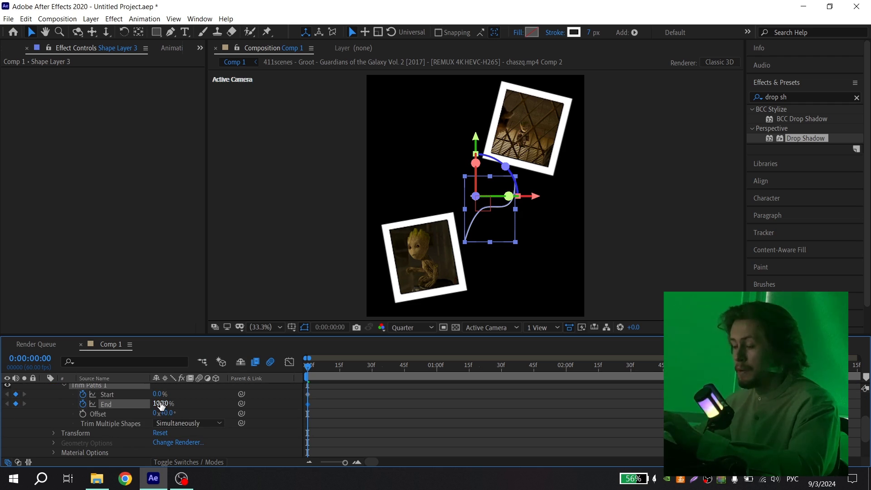
pyautogui.scroll(3, 58, 411)
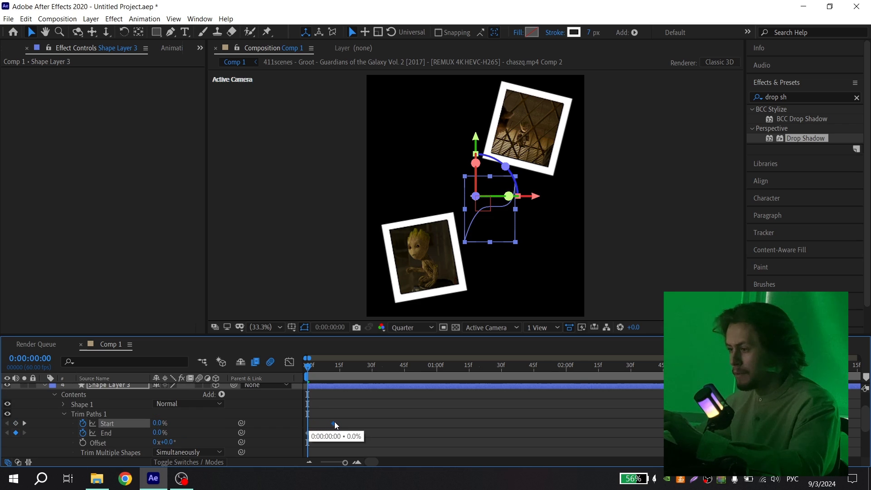
pyautogui.moveTo(334, 422); pyautogui.dragTo(342, 421)
pyautogui.moveTo(316, 369); pyautogui.dragTo(431, 371)
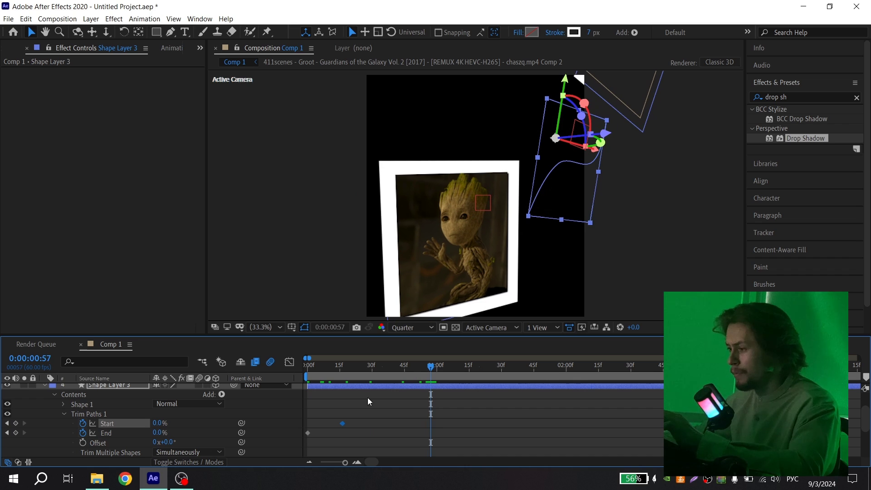
pyautogui.moveTo(369, 400); pyautogui.dragTo(430, 433)
pyautogui.click(461, 418)
# Step: Around 1:07 set End and Start to 100%, then Easy Ease all four keyframes
pyautogui.moveTo(451, 369); pyautogui.dragTo(516, 367)
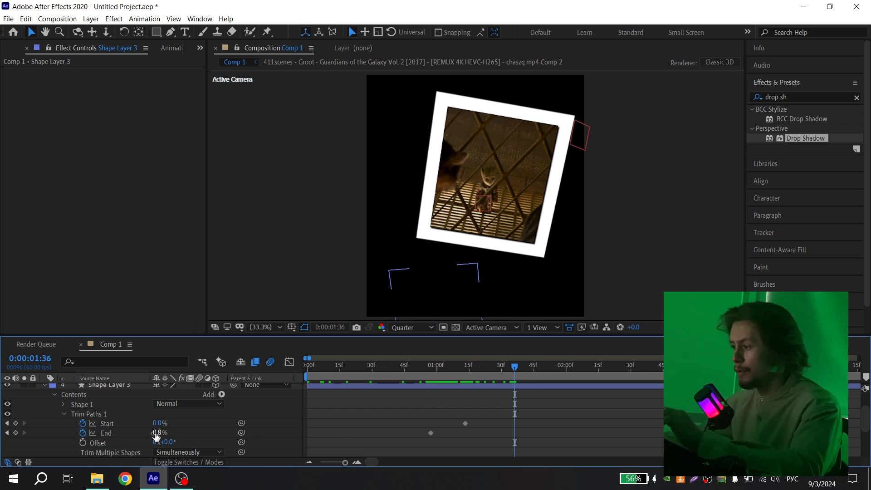
pyautogui.scroll(3, 274, 421)
pyautogui.scroll(-5, 274, 421)
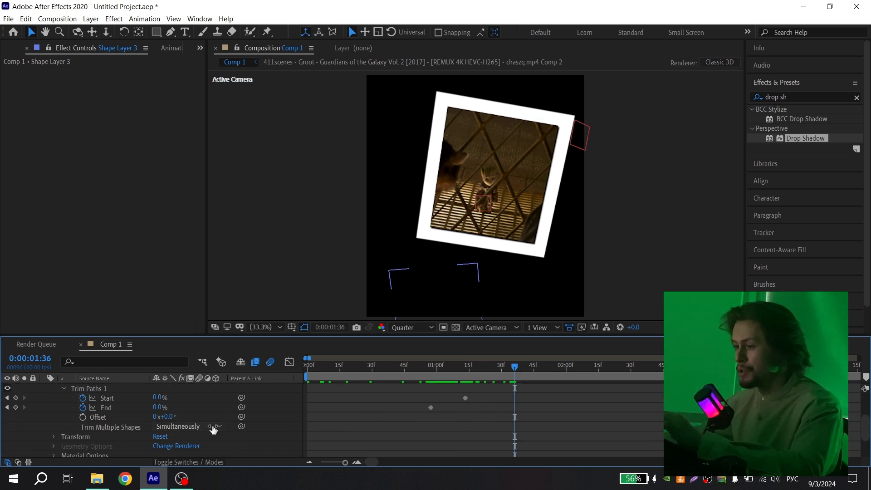
pyautogui.moveTo(156, 411); pyautogui.dragTo(350, 404)
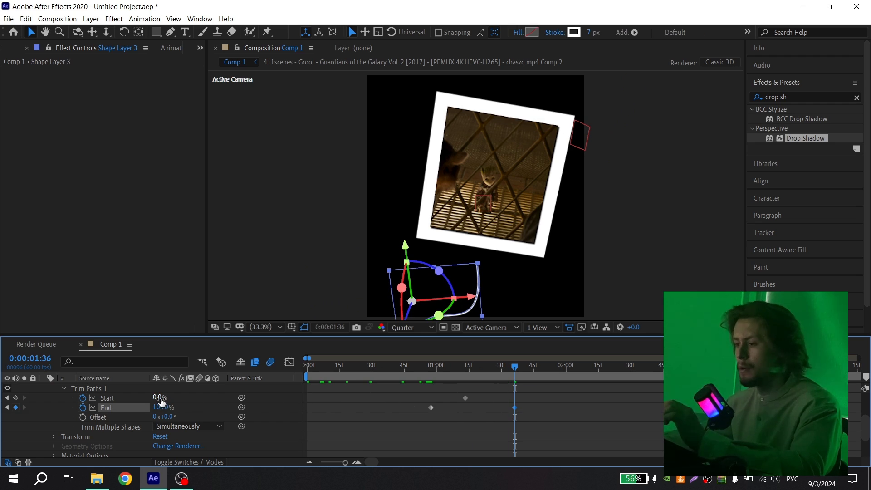
pyautogui.moveTo(161, 402); pyautogui.dragTo(350, 399)
pyautogui.press('u')
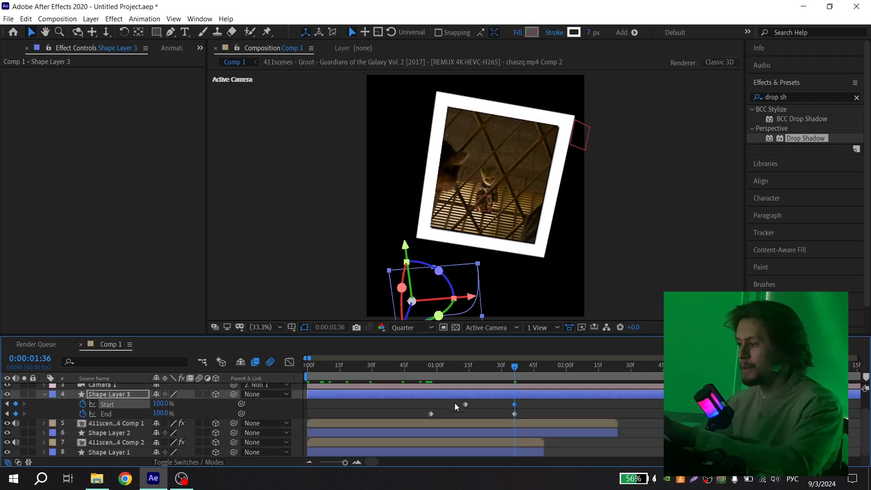
pyautogui.moveTo(531, 403); pyautogui.dragTo(410, 419)
pyautogui.press('F9')
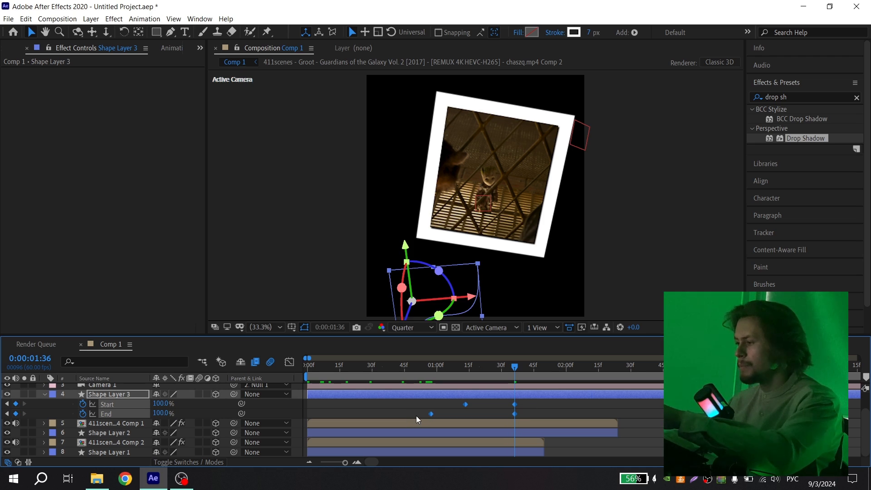
# Step: Stretch the easing into End's final keyframe in the Graph Editor and check Start's curve
pyautogui.click(429, 369)
pyautogui.click(105, 414)
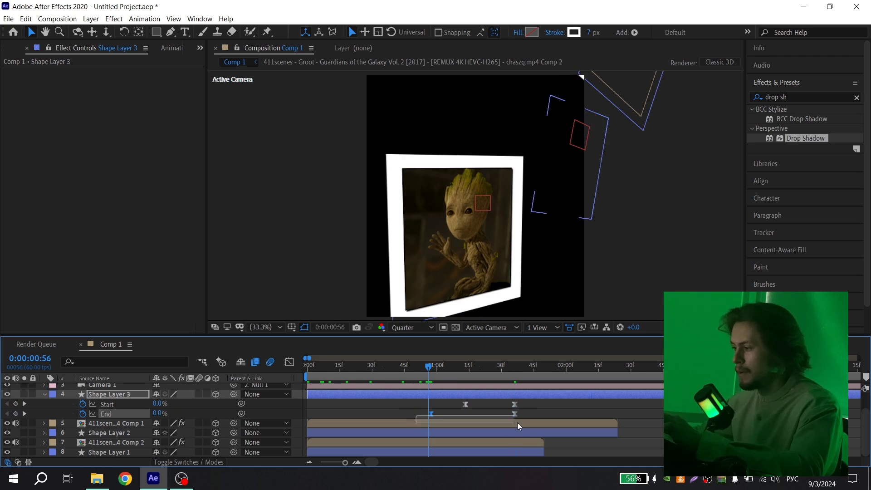
pyautogui.click(289, 362)
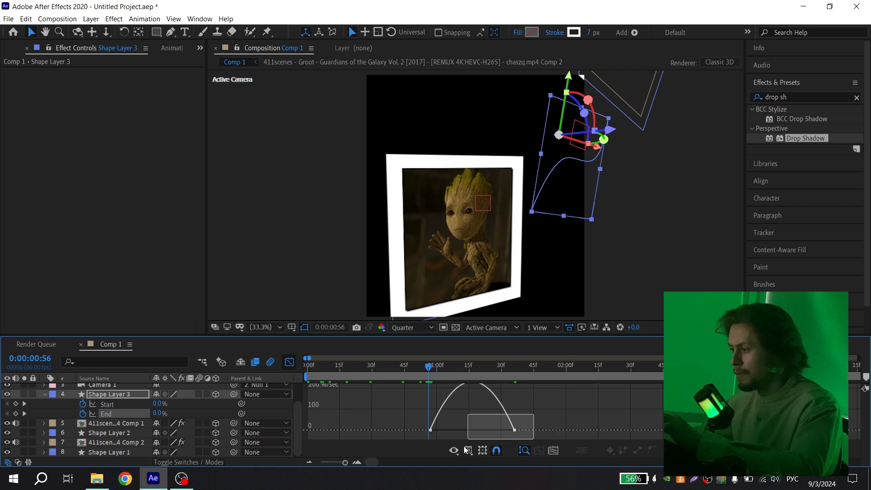
pyautogui.moveTo(534, 435); pyautogui.dragTo(503, 436)
pyautogui.click(202, 406)
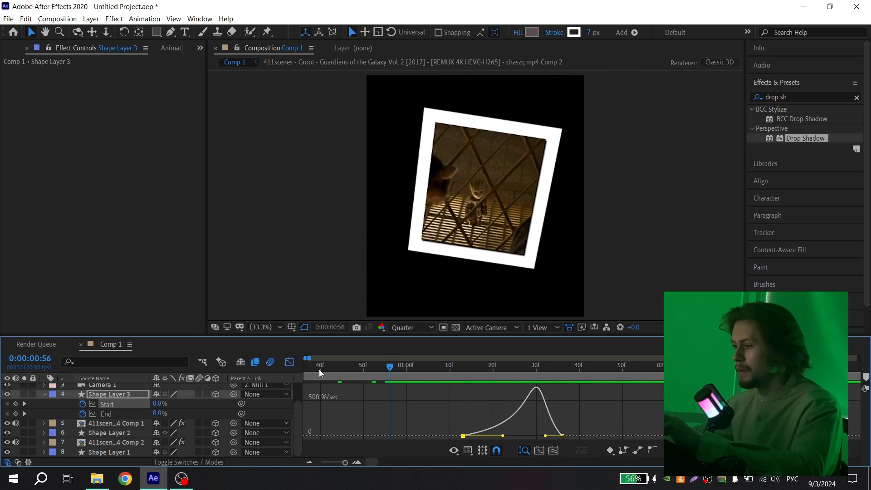
pyautogui.press('space')
pyautogui.hotkey('shift', 'F3')
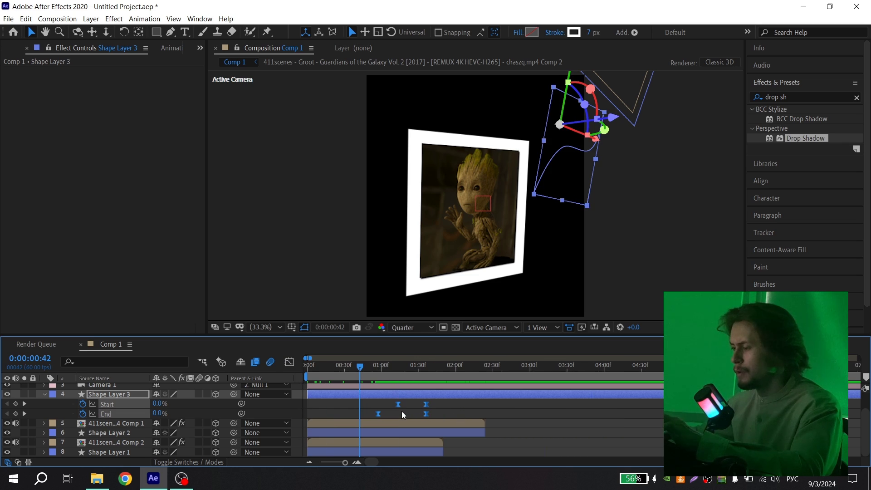
# Step: Retime the Trim Paths keyframes so End begins near 0:42, then preview from about 0:34
pyautogui.scroll(2, 344, 410)
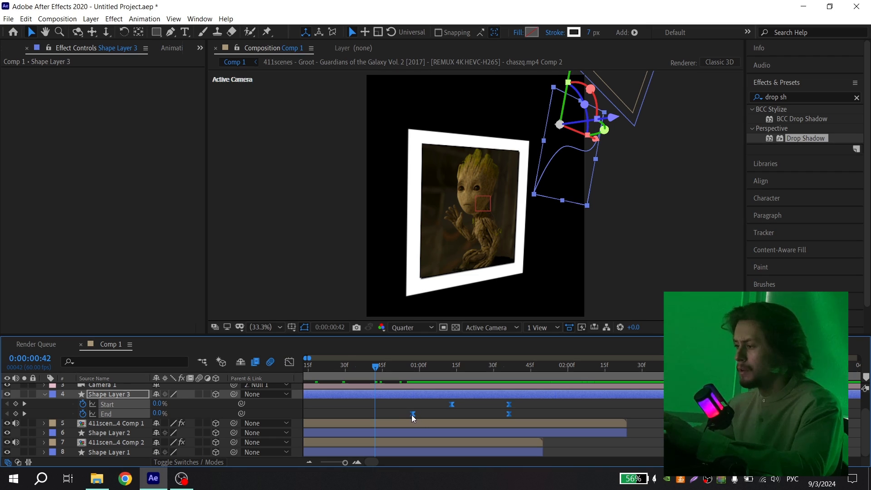
pyautogui.moveTo(412, 415); pyautogui.dragTo(379, 413)
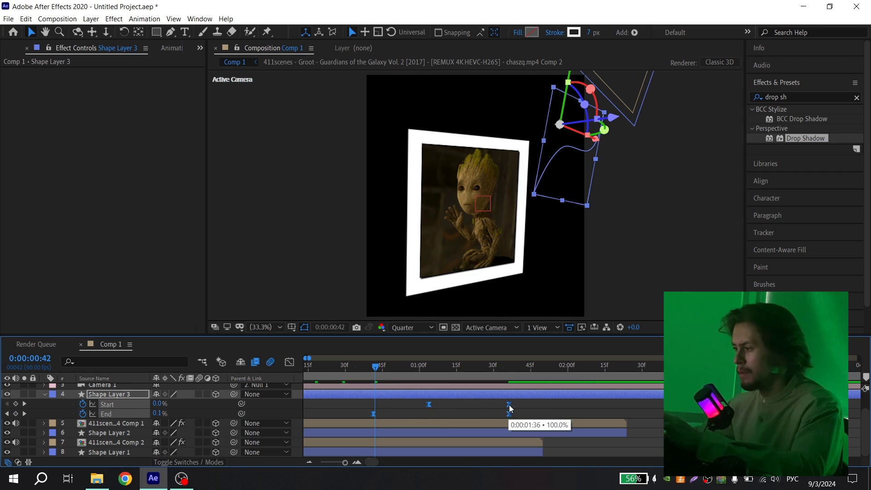
pyautogui.moveTo(510, 409); pyautogui.dragTo(539, 408)
pyautogui.click(356, 366)
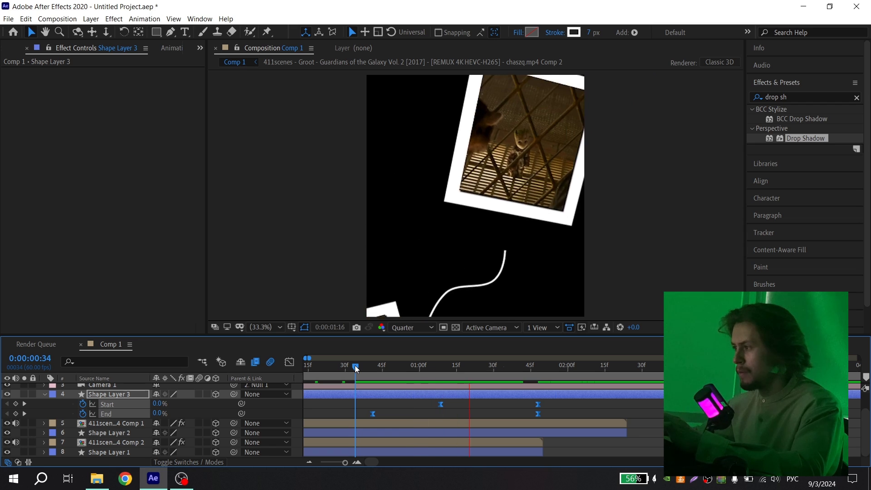
pyautogui.press('space')
# Step: Zoom the timeline out to the whole comp and preview it from the start
pyautogui.press('space')
pyautogui.press('-')
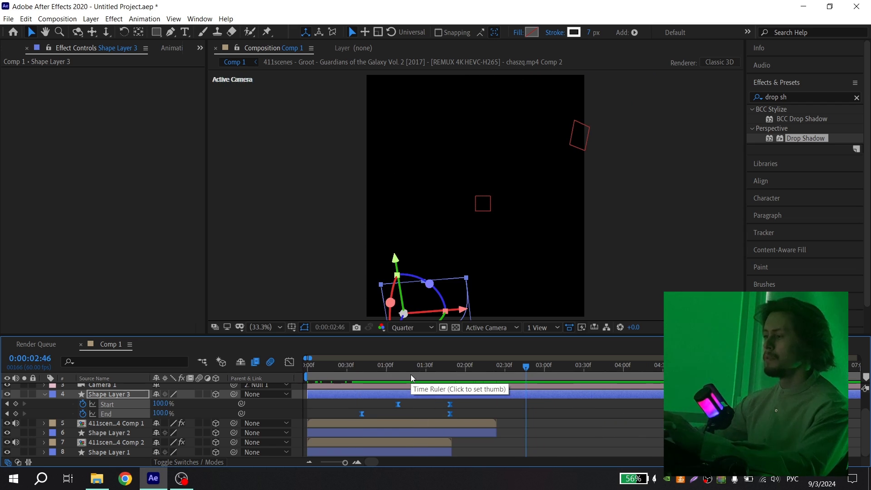
pyautogui.press('Home')
pyautogui.press('space')
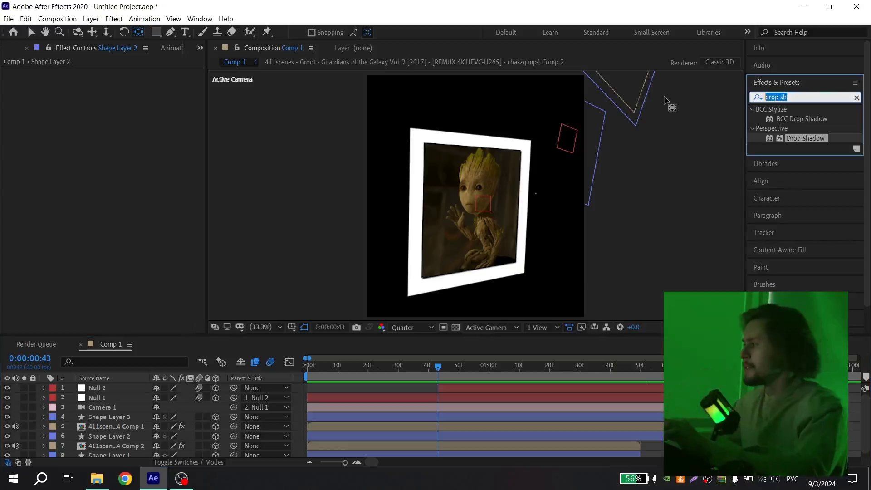
# Step: Apply Deep Glow to Shape Layer 3 with Radius 200 and Smooth Blending enabled
pyautogui.write('deep')
pyautogui.moveTo(792, 158); pyautogui.dragTo(429, 417)
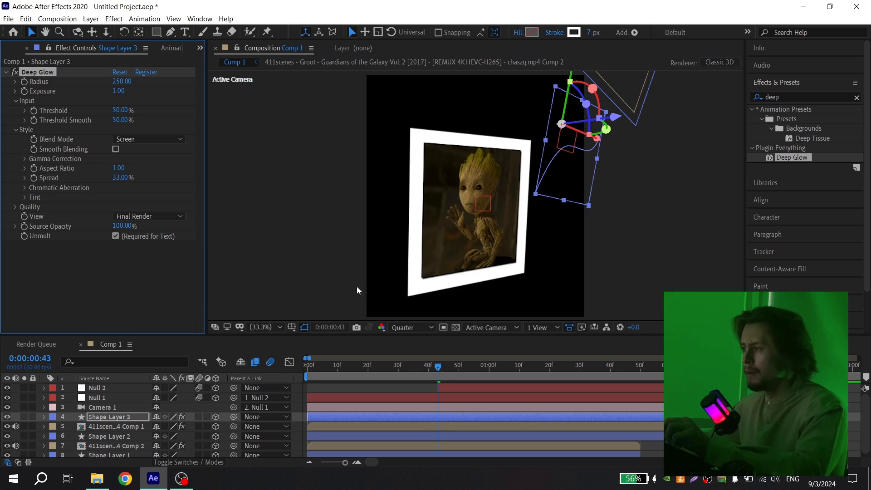
pyautogui.click(121, 82)
pyautogui.write('22')
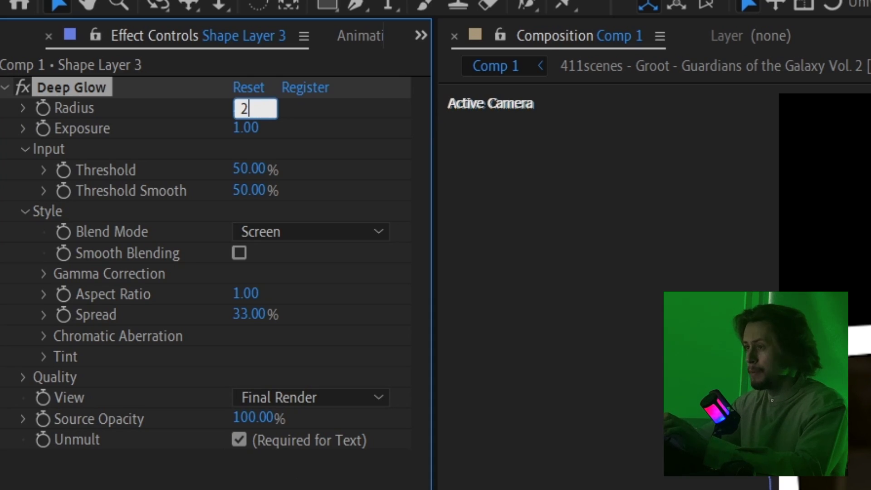
pyautogui.press('Return')
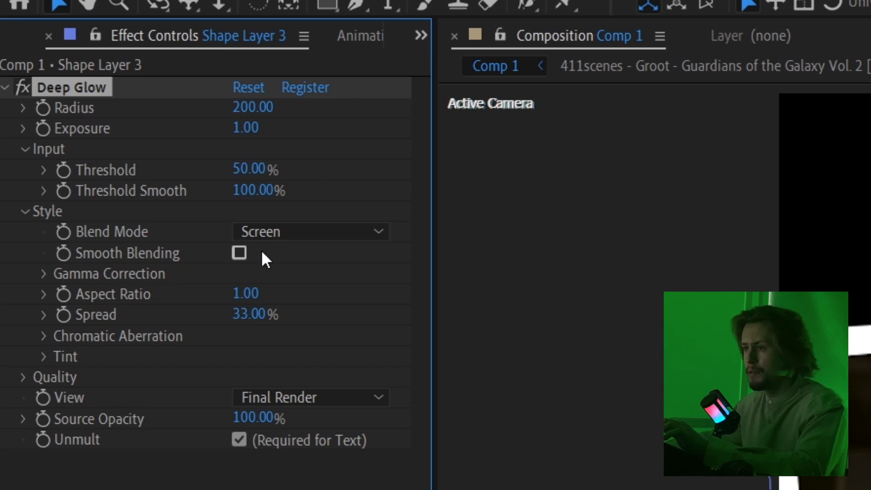
pyautogui.click(240, 253)
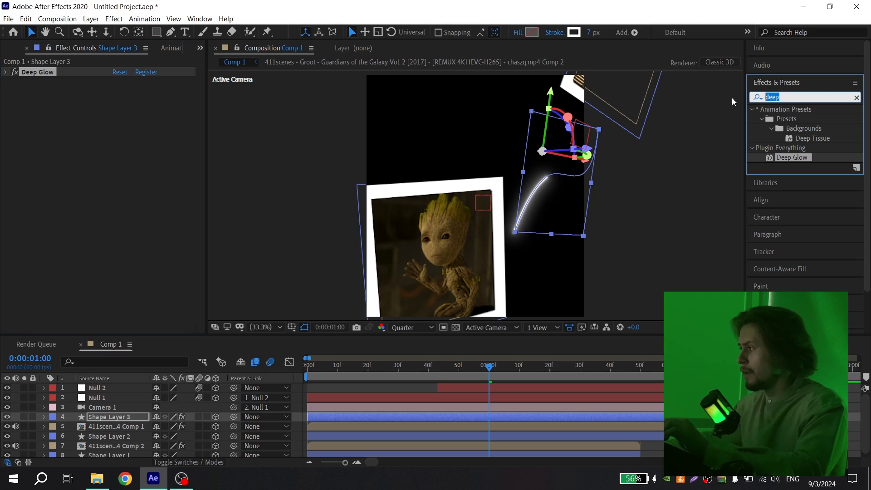
# Step: Apply a Drop Shadow effect to Shape Layer 3 below its Deep Glow
pyautogui.write('drop sh')
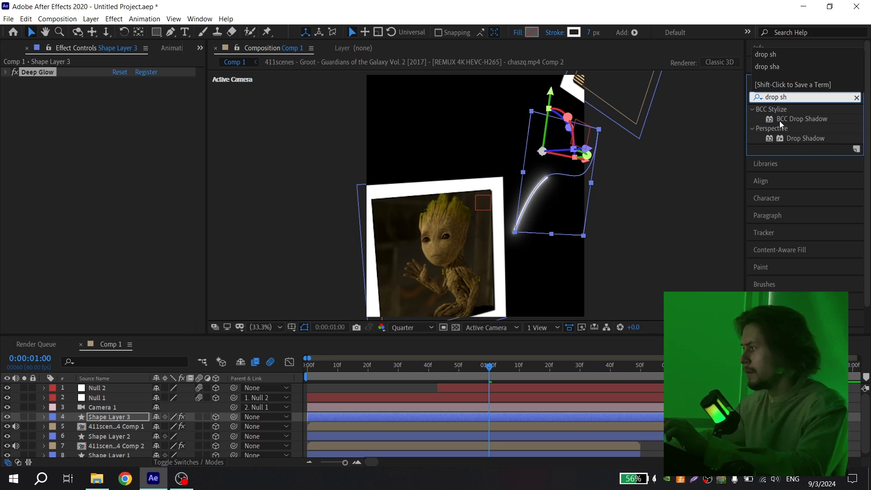
pyautogui.moveTo(748, 160); pyautogui.dragTo(502, 414)
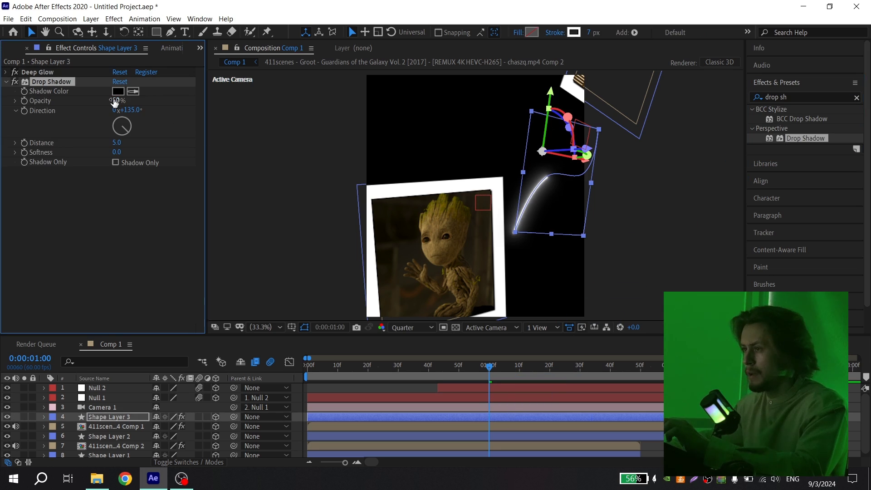